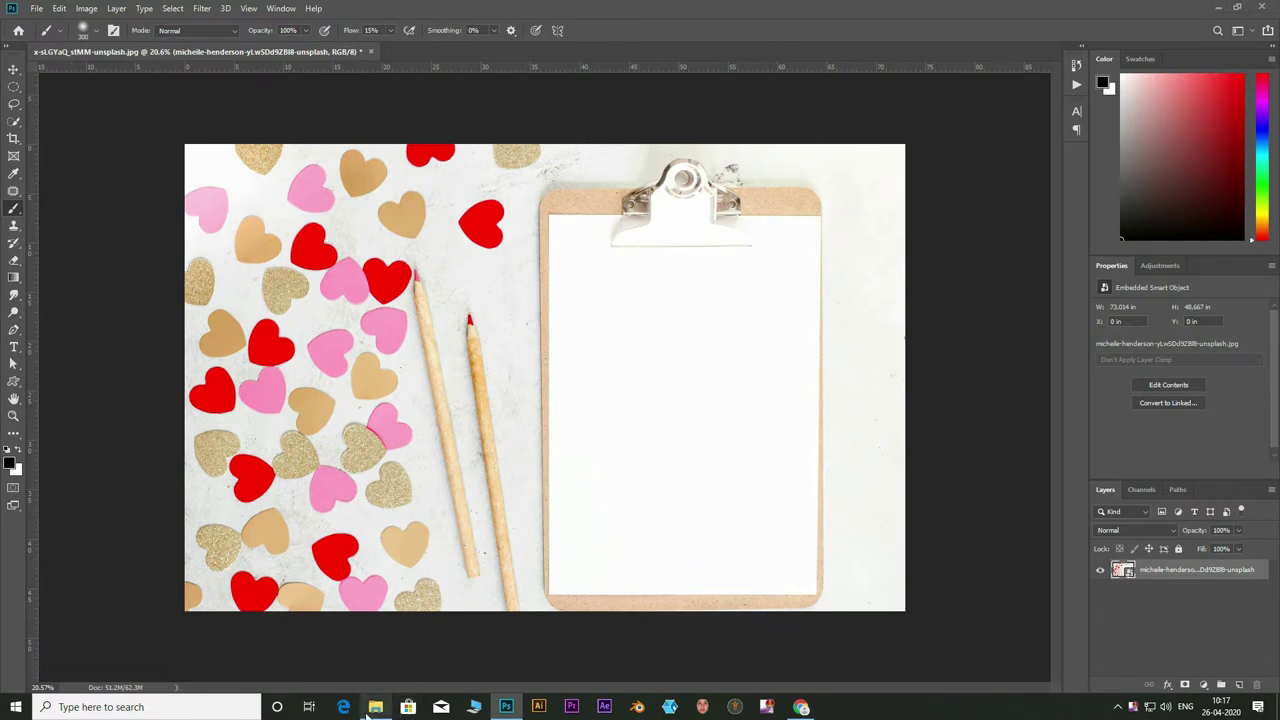
# - Drag the woman-with-flower portrait from Downloads into the collage and place it over the right-hand clipboard
pyautogui.click(373, 707)
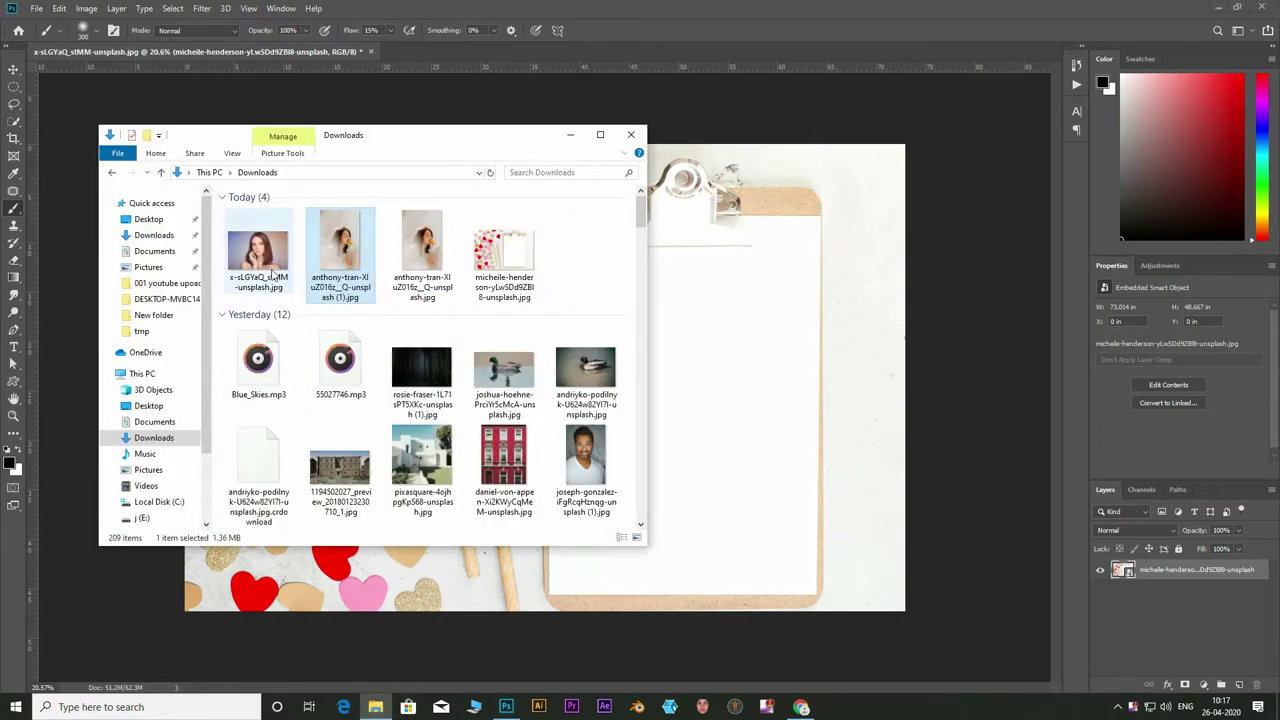
pyautogui.moveTo(340, 255); pyautogui.dragTo(727, 422)
pyautogui.moveTo(578, 408); pyautogui.dragTo(709, 427)
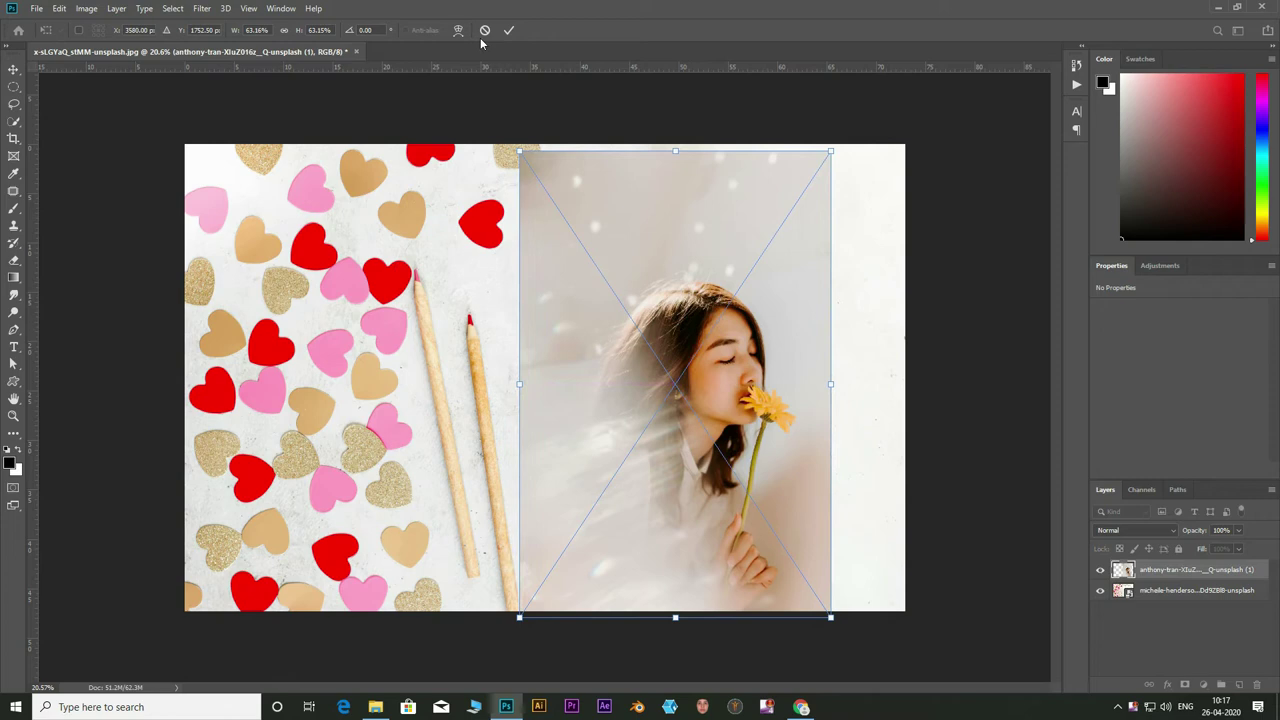
pyautogui.click(512, 32)
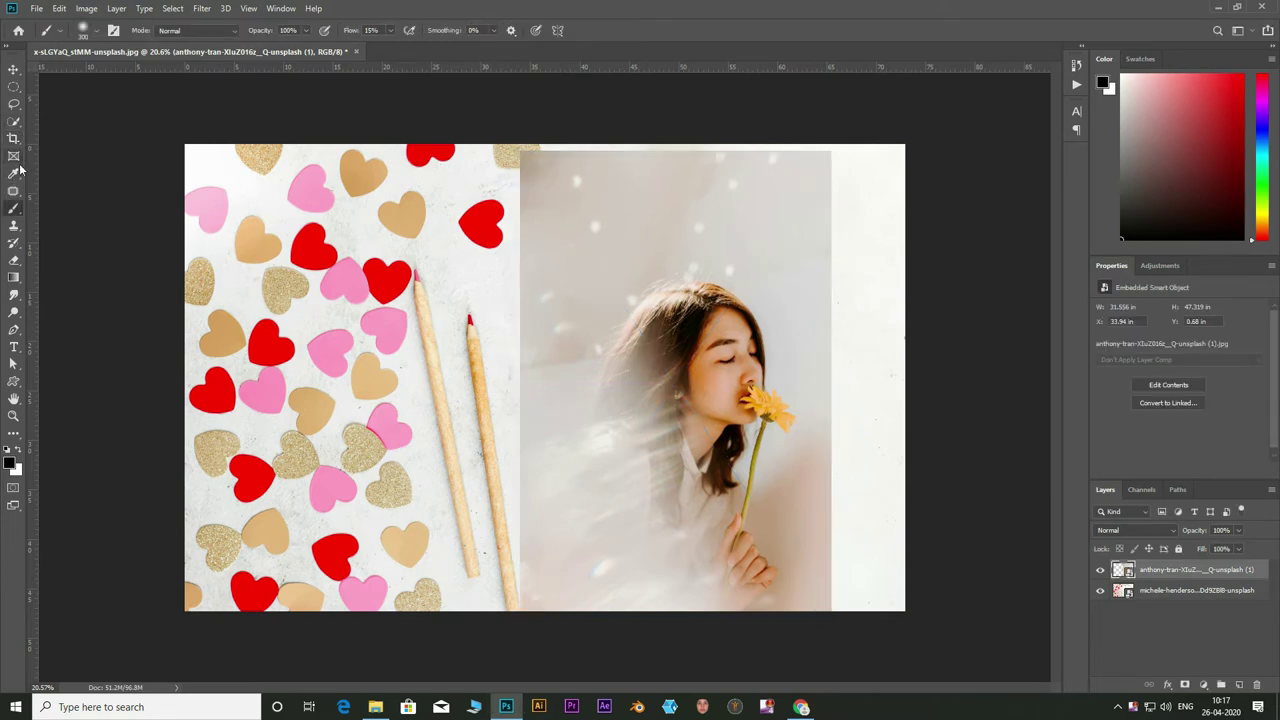
# - Lasso a rough outline around the woman and turn it into a layer mask on the portrait
pyautogui.click(14, 103)
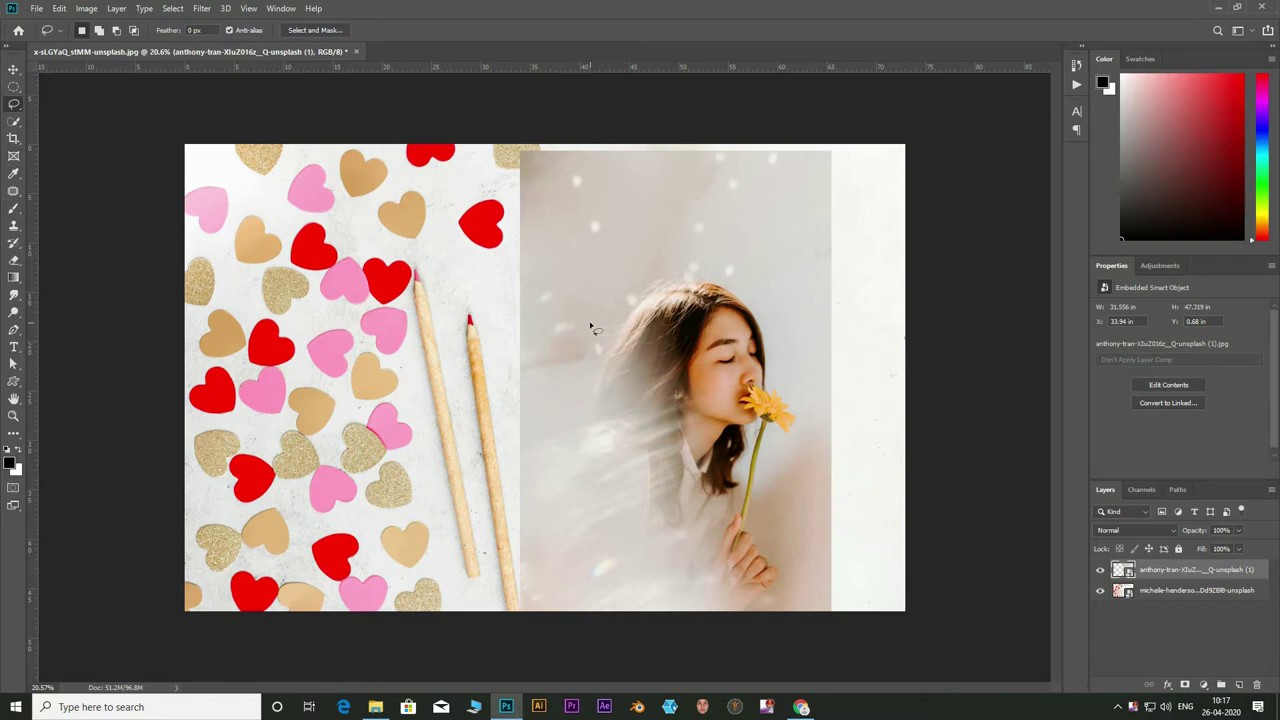
pyautogui.moveTo(592, 323)
pyautogui.mouseDown()
pyautogui.moveTo(650, 258)
pyautogui.moveTo(710, 239)
pyautogui.moveTo(777, 296)
pyautogui.mouseUp()
pyautogui.moveTo(795, 363)
pyautogui.mouseDown()
pyautogui.moveTo(811, 463)
pyautogui.moveTo(783, 567)
pyautogui.moveTo(794, 604)
pyautogui.moveTo(767, 620)
pyautogui.moveTo(600, 605)
pyautogui.moveTo(571, 598)
pyautogui.moveTo(593, 322)
pyautogui.mouseUp()
pyautogui.click(1185, 685)
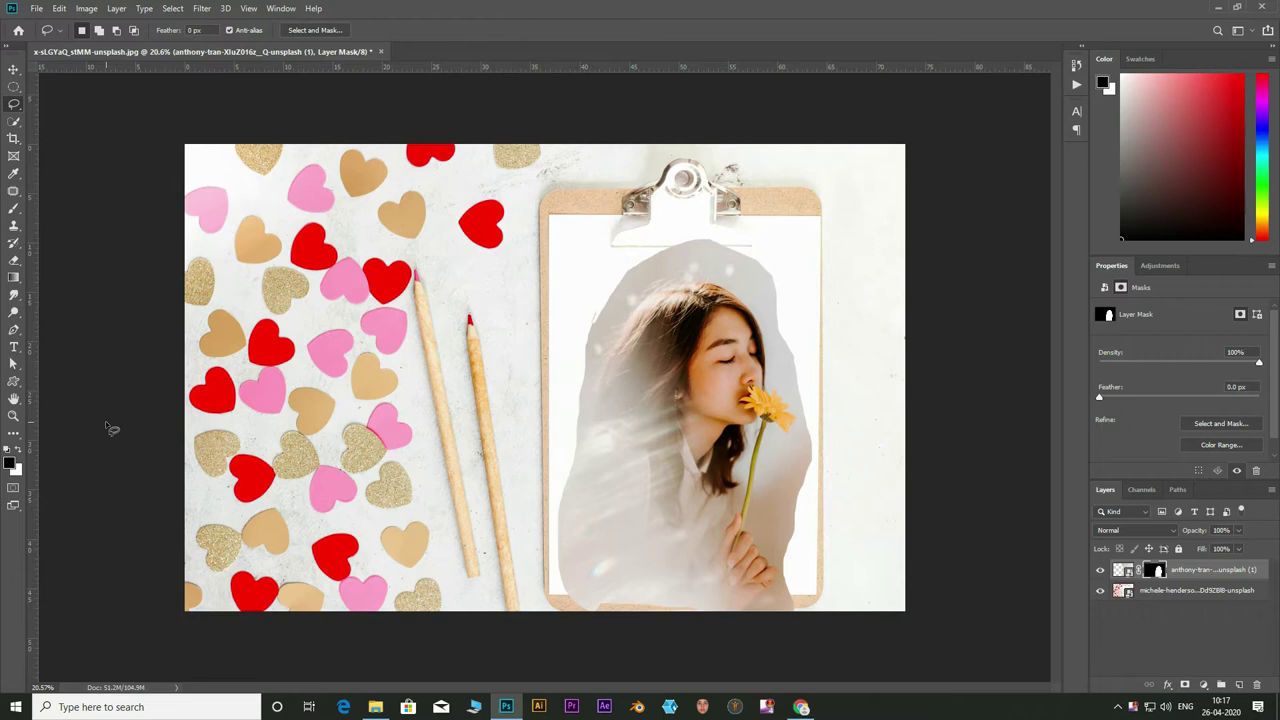
# - Paint the mask's top and upper-left edges with a black brush so the portrait fades into the paper
pyautogui.press('b')
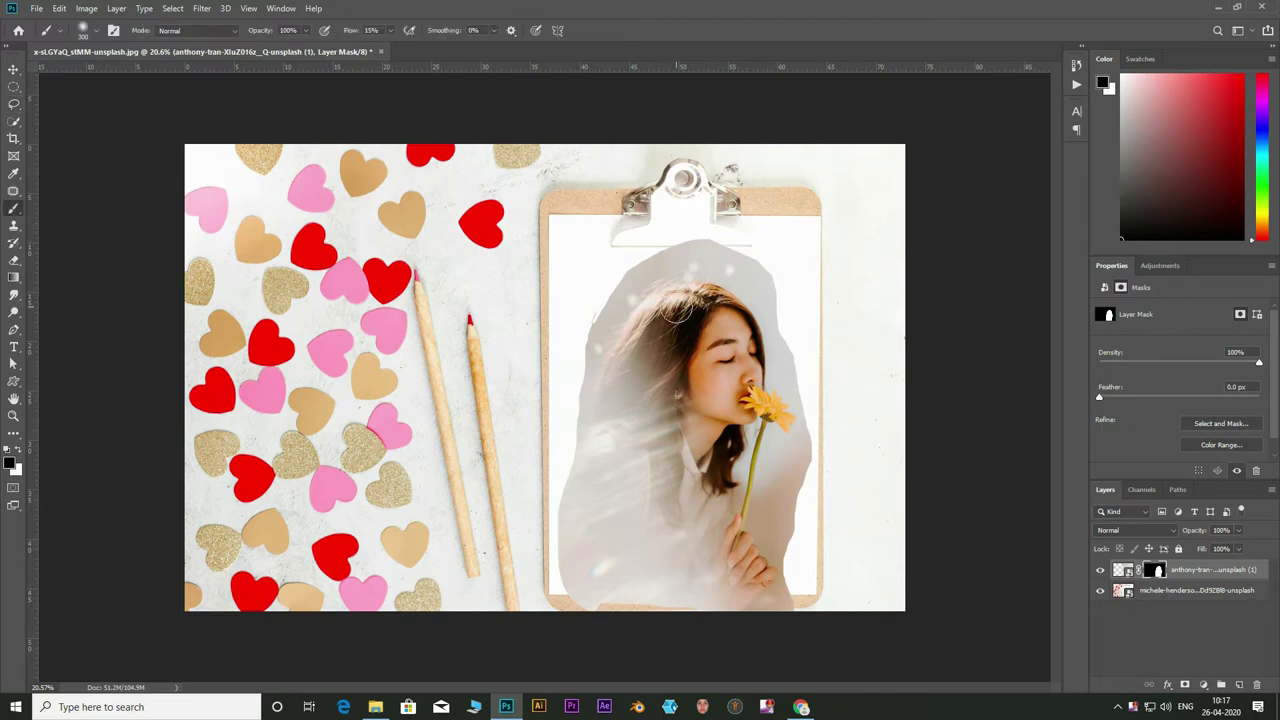
pyautogui.click(18, 452)
pyautogui.click(18, 452)
pyautogui.moveTo(615, 287)
pyautogui.mouseDown()
pyautogui.moveTo(670, 244)
pyautogui.moveTo(656, 247)
pyautogui.moveTo(726, 238)
pyautogui.mouseUp()
pyautogui.moveTo(566, 346)
pyautogui.mouseDown()
pyautogui.moveTo(683, 241)
pyautogui.moveTo(753, 254)
pyautogui.moveTo(622, 260)
pyautogui.moveTo(743, 255)
pyautogui.moveTo(693, 259)
pyautogui.moveTo(715, 251)
pyautogui.moveTo(772, 277)
pyautogui.moveTo(756, 263)
pyautogui.moveTo(736, 267)
pyautogui.moveTo(792, 306)
pyautogui.moveTo(780, 322)
pyautogui.moveTo(794, 327)
pyautogui.moveTo(743, 266)
pyautogui.moveTo(679, 251)
pyautogui.moveTo(831, 316)
pyautogui.moveTo(781, 315)
pyautogui.moveTo(803, 342)
pyautogui.moveTo(804, 380)
pyautogui.moveTo(792, 370)
pyautogui.moveTo(797, 356)
pyautogui.moveTo(822, 392)
pyautogui.moveTo(803, 384)
pyautogui.moveTo(816, 447)
pyautogui.moveTo(810, 456)
pyautogui.moveTo(811, 435)
pyautogui.moveTo(805, 474)
pyautogui.moveTo(816, 440)
pyautogui.moveTo(813, 461)
pyautogui.moveTo(789, 355)
pyautogui.moveTo(802, 362)
pyautogui.moveTo(810, 515)
pyautogui.moveTo(806, 503)
pyautogui.moveTo(794, 543)
pyautogui.moveTo(809, 491)
pyautogui.moveTo(786, 555)
pyautogui.moveTo(798, 490)
pyautogui.moveTo(791, 594)
pyautogui.moveTo(802, 485)
pyautogui.moveTo(776, 620)
pyautogui.moveTo(784, 608)
pyautogui.moveTo(590, 603)
pyautogui.moveTo(571, 582)
pyautogui.moveTo(566, 594)
pyautogui.moveTo(577, 403)
pyautogui.moveTo(591, 360)
pyautogui.moveTo(566, 463)
pyautogui.moveTo(589, 346)
pyautogui.moveTo(631, 283)
pyautogui.moveTo(581, 364)
pyautogui.moveTo(571, 539)
pyautogui.moveTo(670, 593)
pyautogui.moveTo(840, 617)
pyautogui.moveTo(712, 597)
pyautogui.moveTo(648, 603)
pyautogui.moveTo(766, 603)
pyautogui.moveTo(629, 601)
pyautogui.moveTo(837, 474)
pyautogui.moveTo(774, 306)
pyautogui.moveTo(694, 263)
pyautogui.mouseUp()
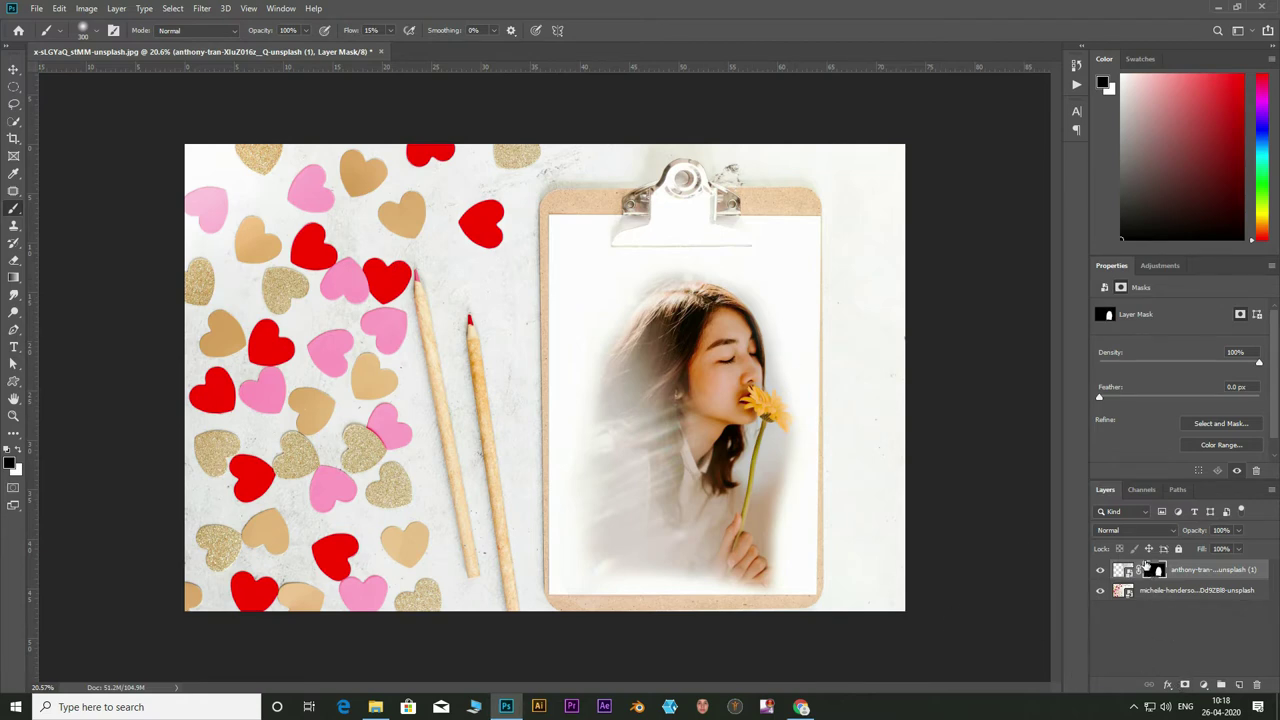
# - Set the portrait layer's blend mode to Multiply
pyautogui.click(1140, 531)
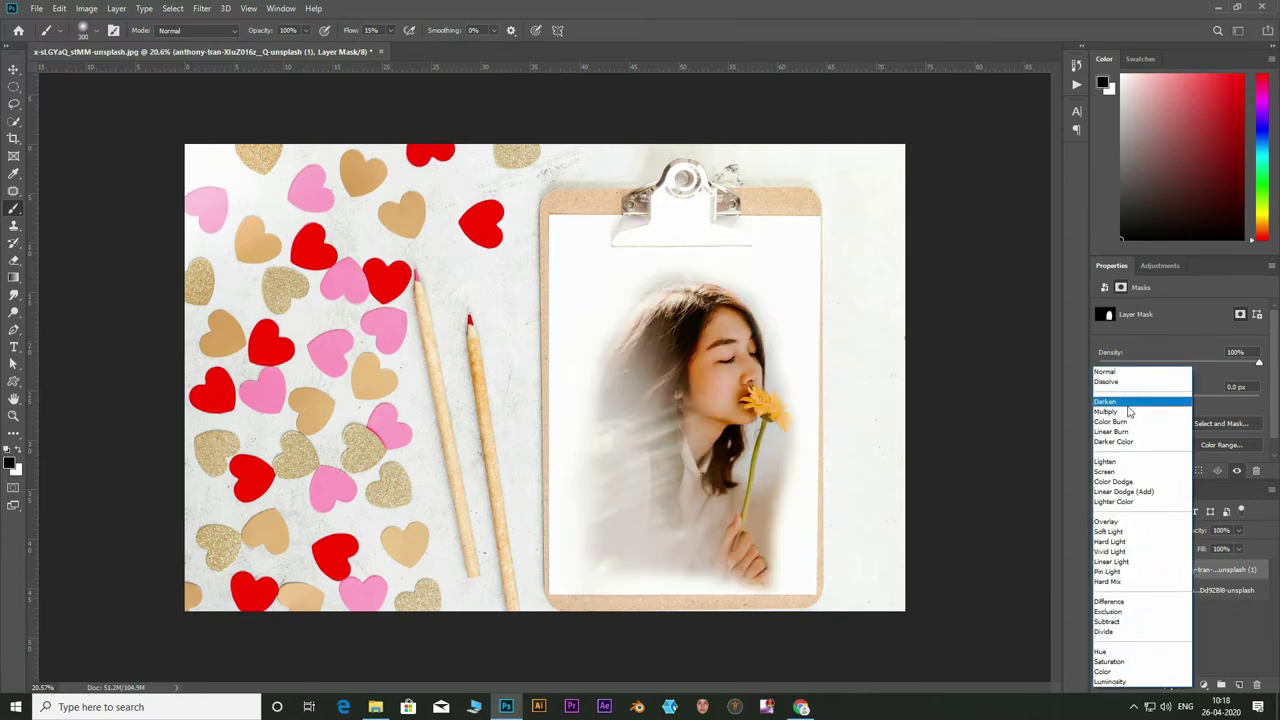
pyautogui.click(1124, 414)
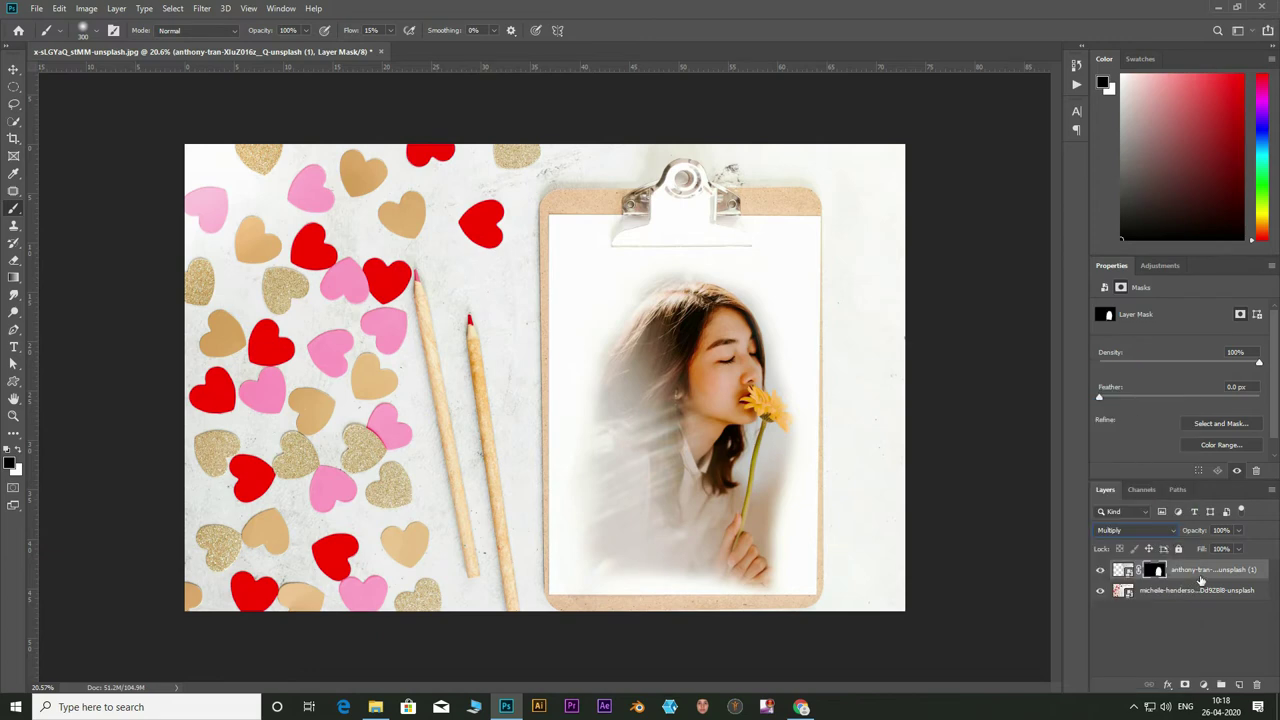
pyautogui.click(203, 9)
pyautogui.moveTo(221, 166)
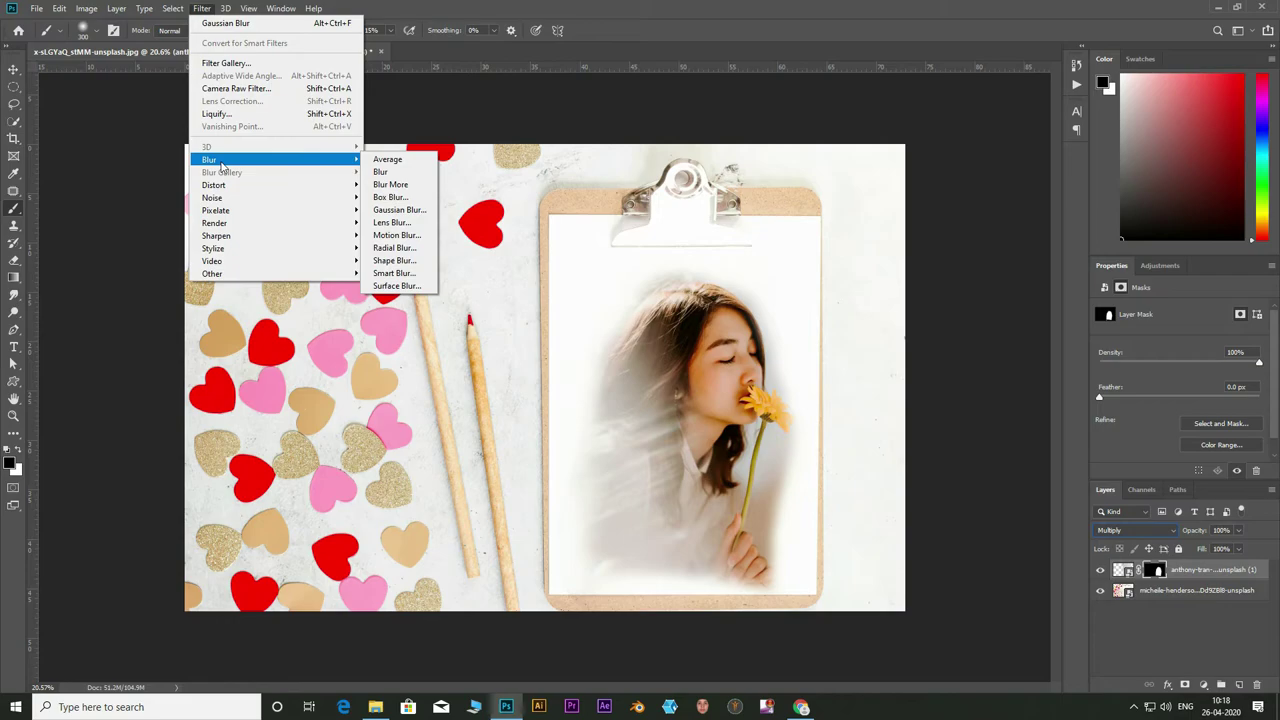
# - Preview the Filter Gallery, cancel it unapplied, and target the portrait photo instead of its mask
pyautogui.click(233, 66)
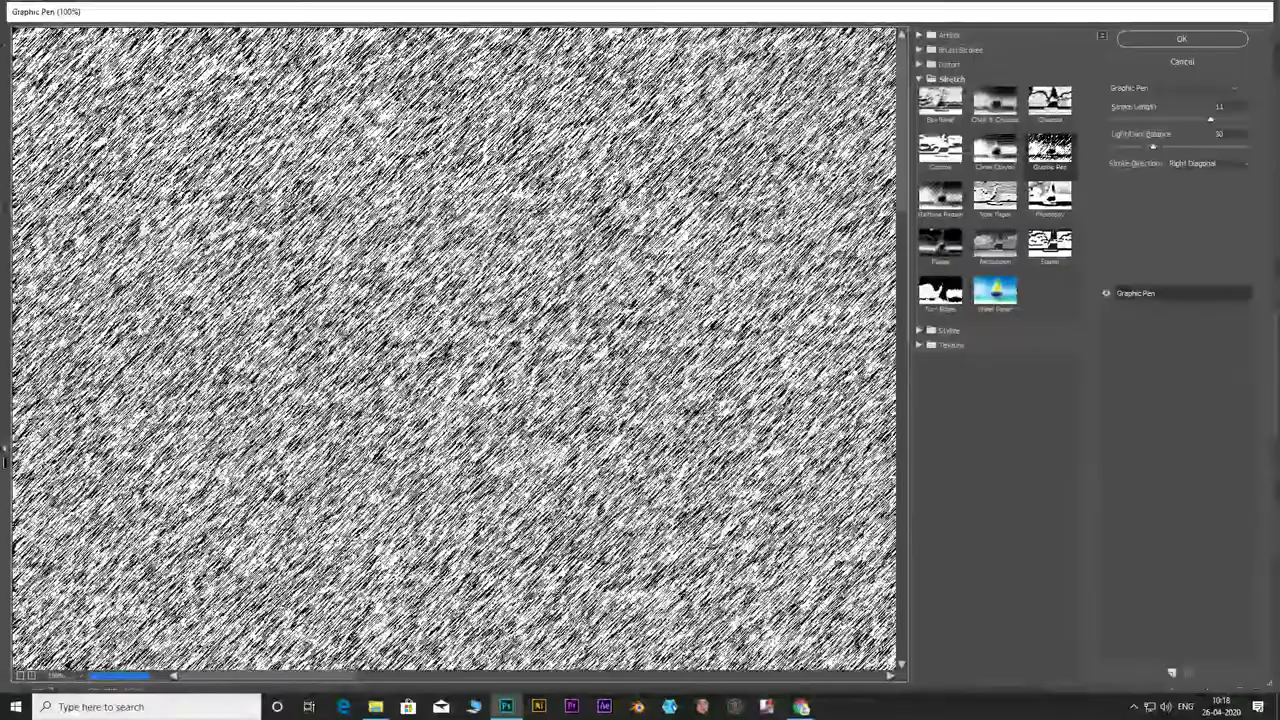
pyautogui.keyDown('alt'); pyautogui.click(484, 310); pyautogui.keyUp('alt')
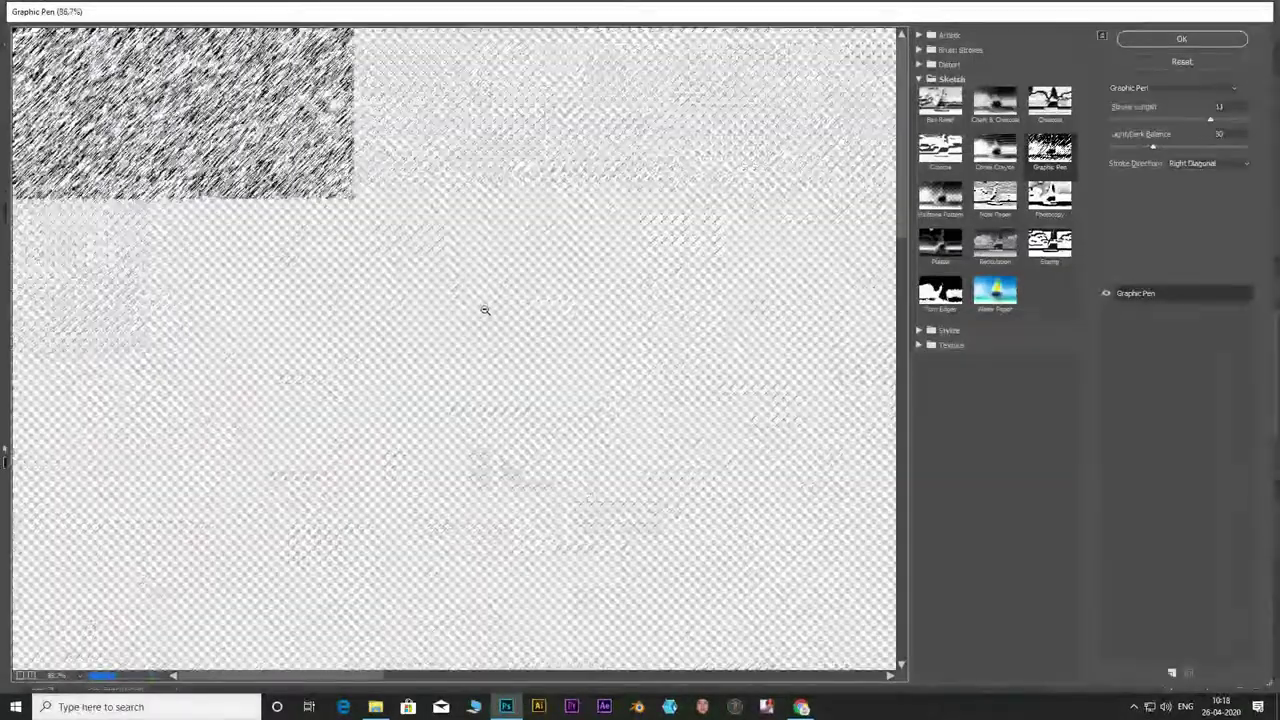
pyautogui.keyDown('alt'); pyautogui.click(484, 310); pyautogui.keyUp('alt')
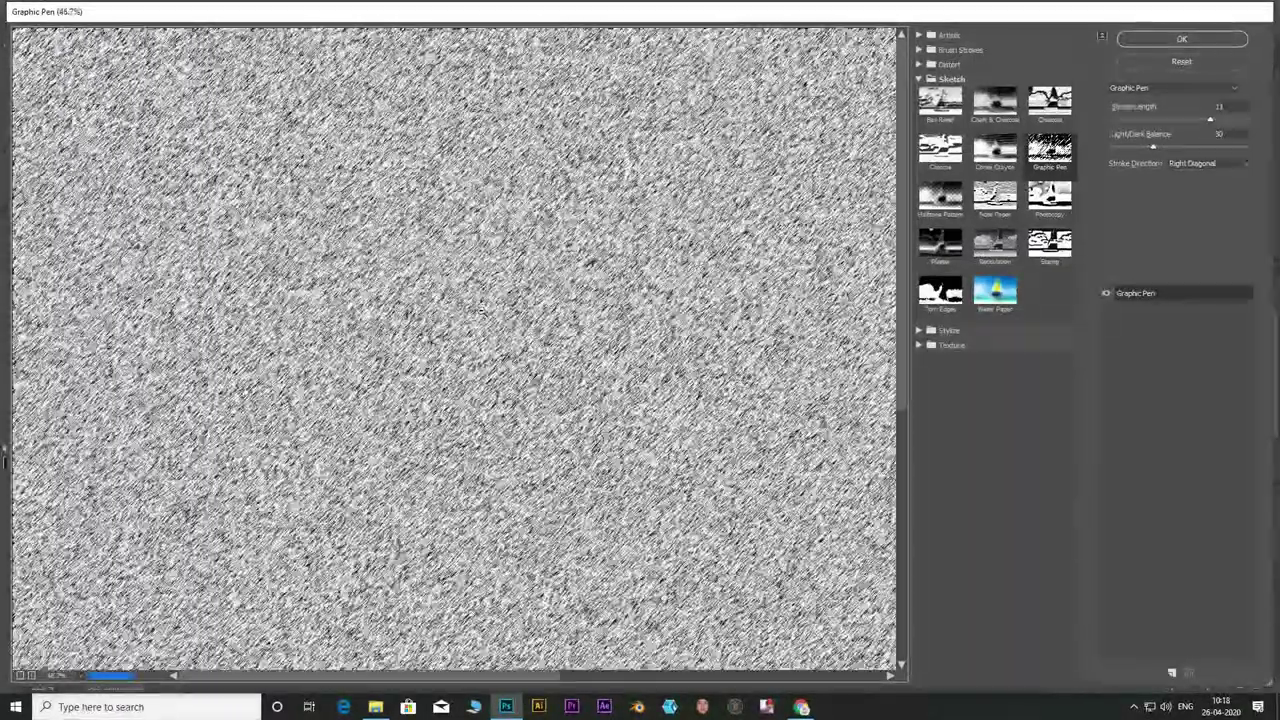
pyautogui.click(1205, 64)
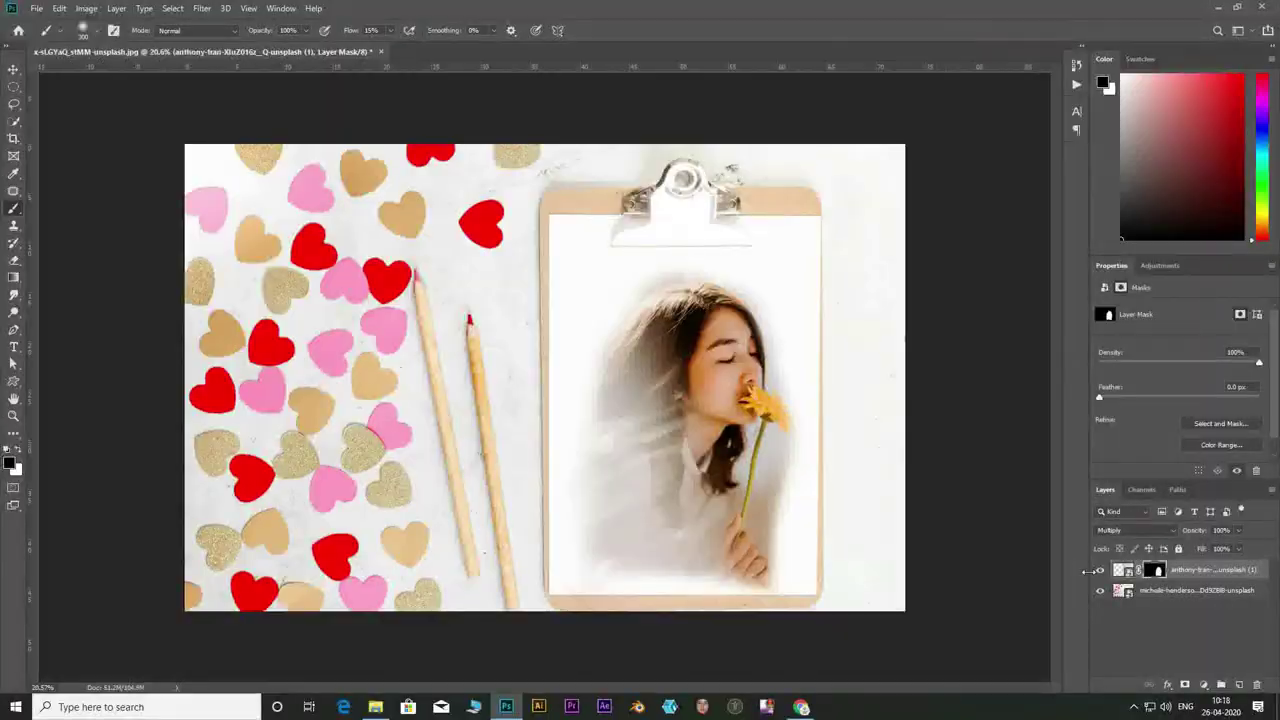
pyautogui.click(1122, 570)
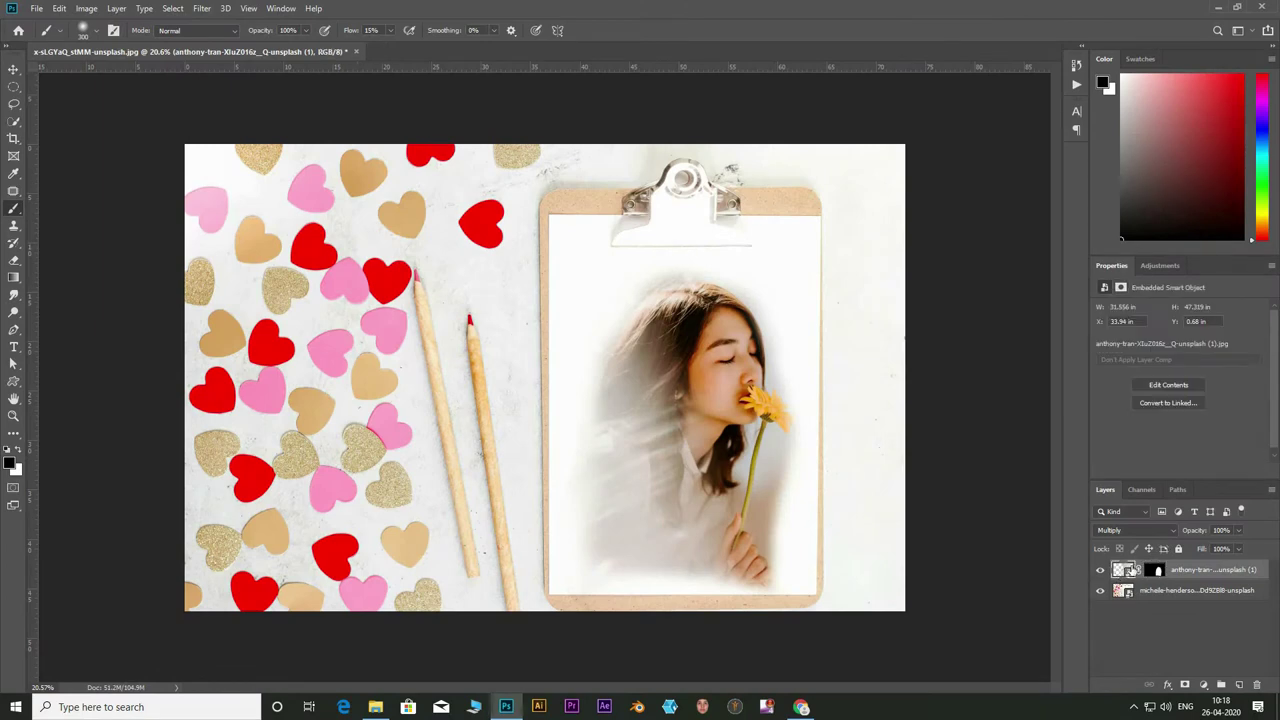
# - Reopen Filter Gallery on the portrait photo and bring up the Sketch > Graphic Pen filter
pyautogui.click(202, 8)
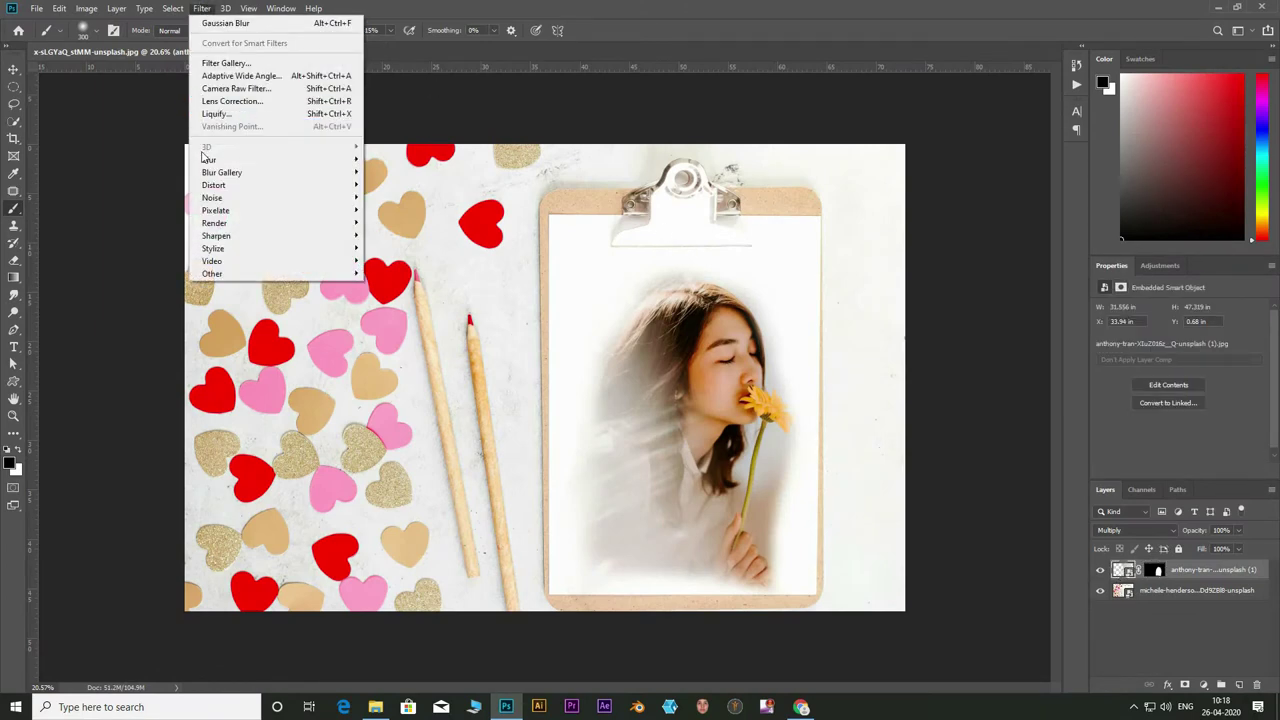
pyautogui.click(238, 63)
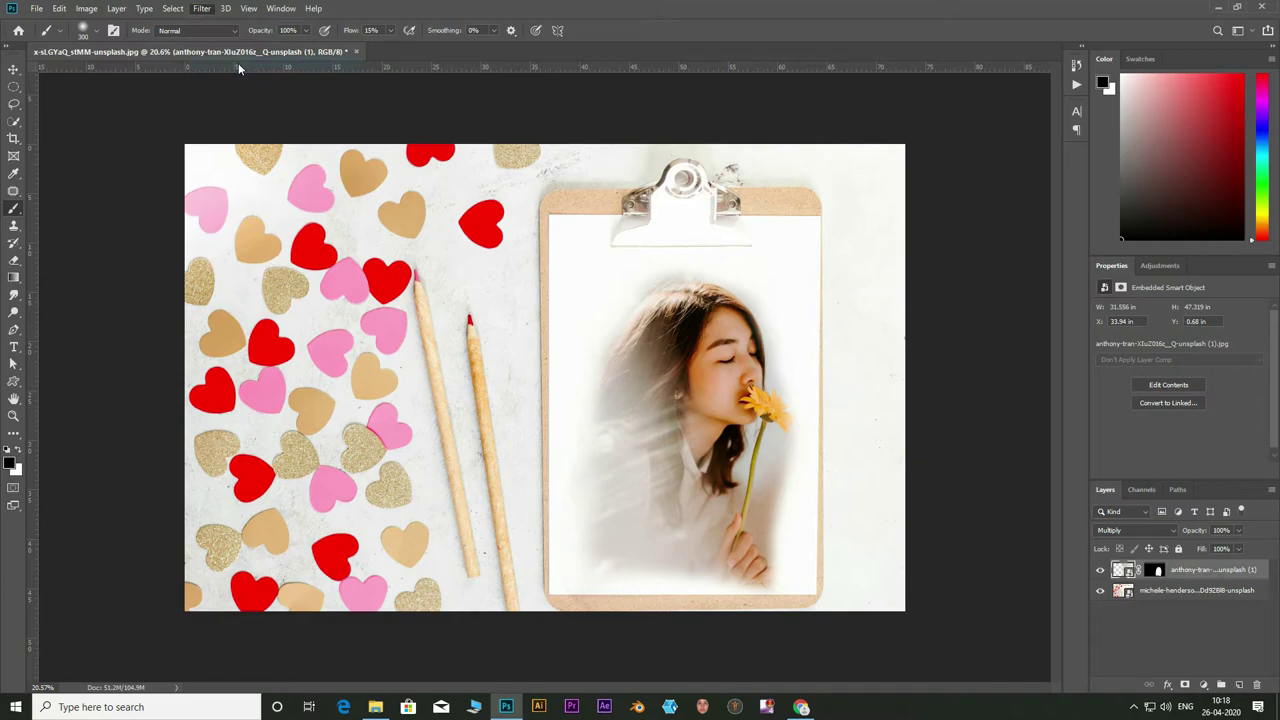
pyautogui.scroll(-3, 595, 375)
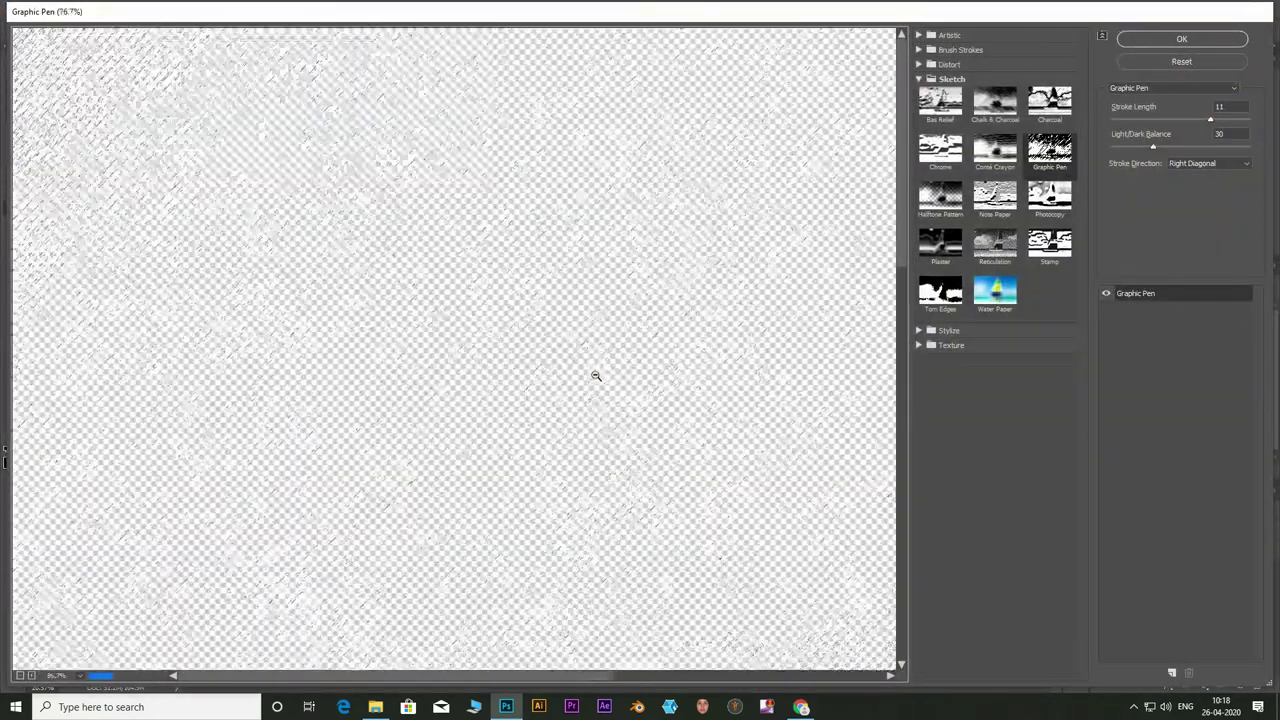
pyautogui.scroll(-4, 595, 375)
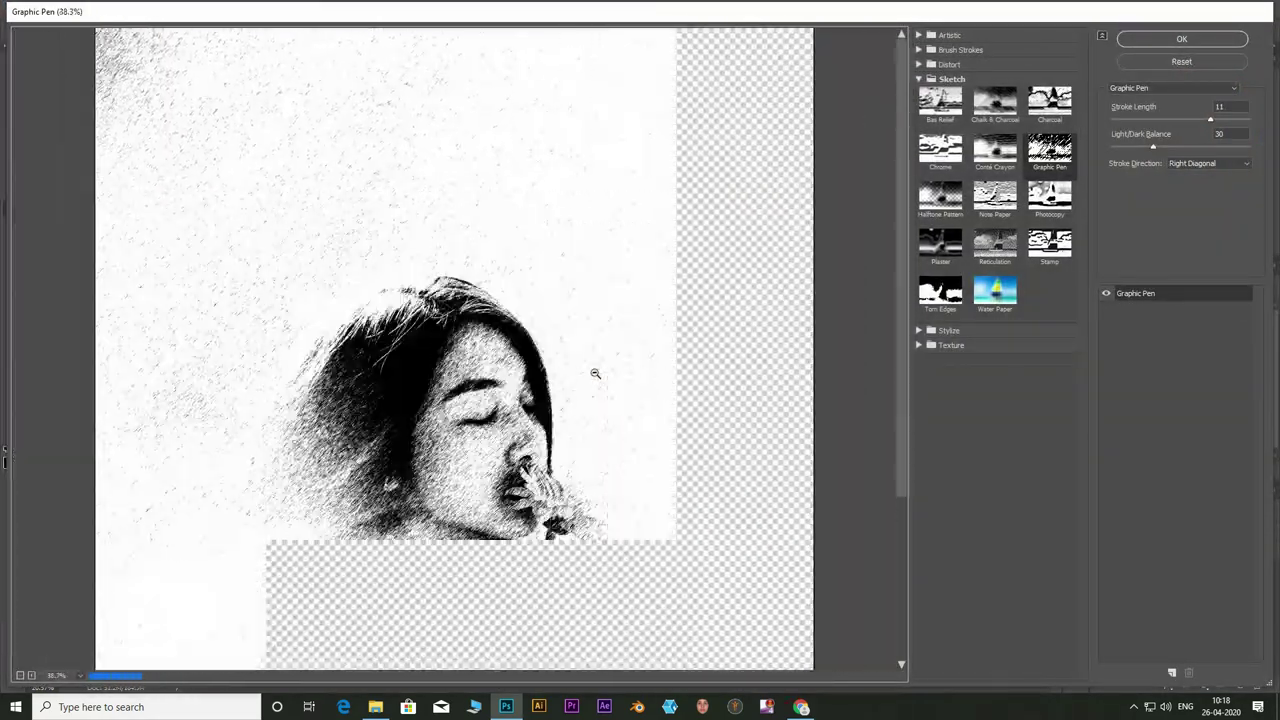
pyautogui.scroll(-1, 215, 605)
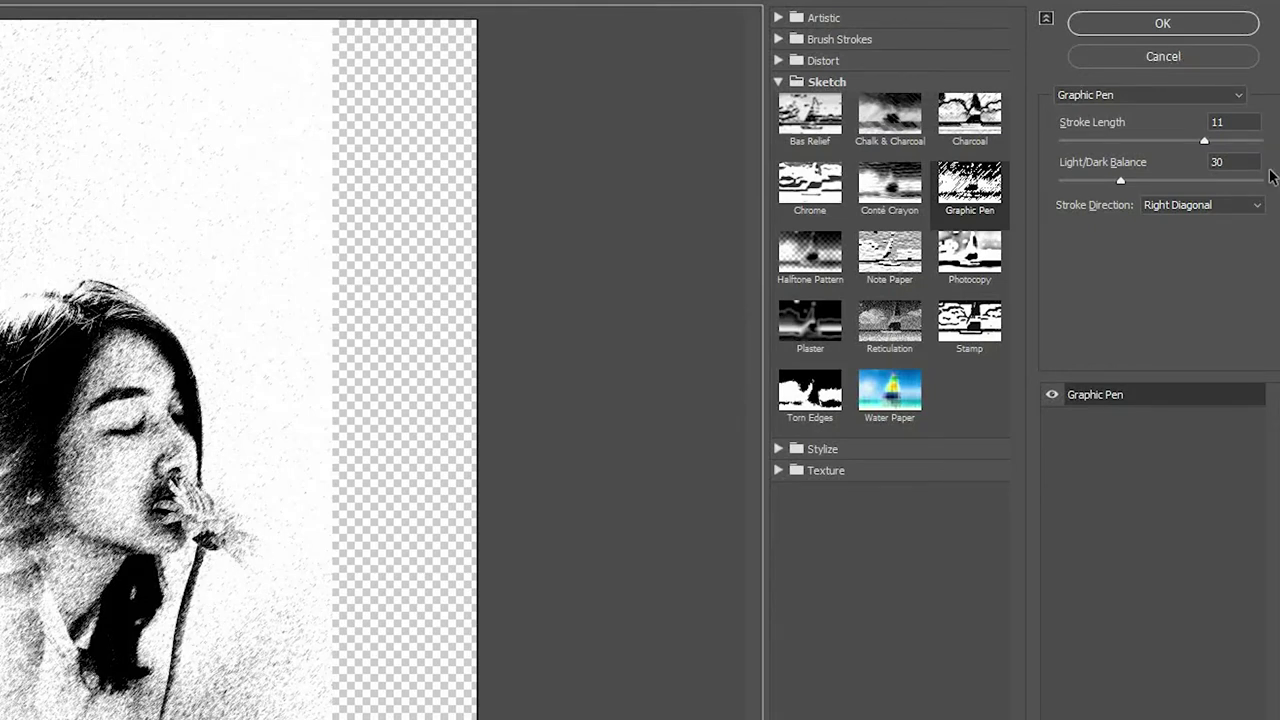
# - Set Graphic Pen Stroke Length to 15 and Light/Dark Balance to 12
pyautogui.click(1205, 139)
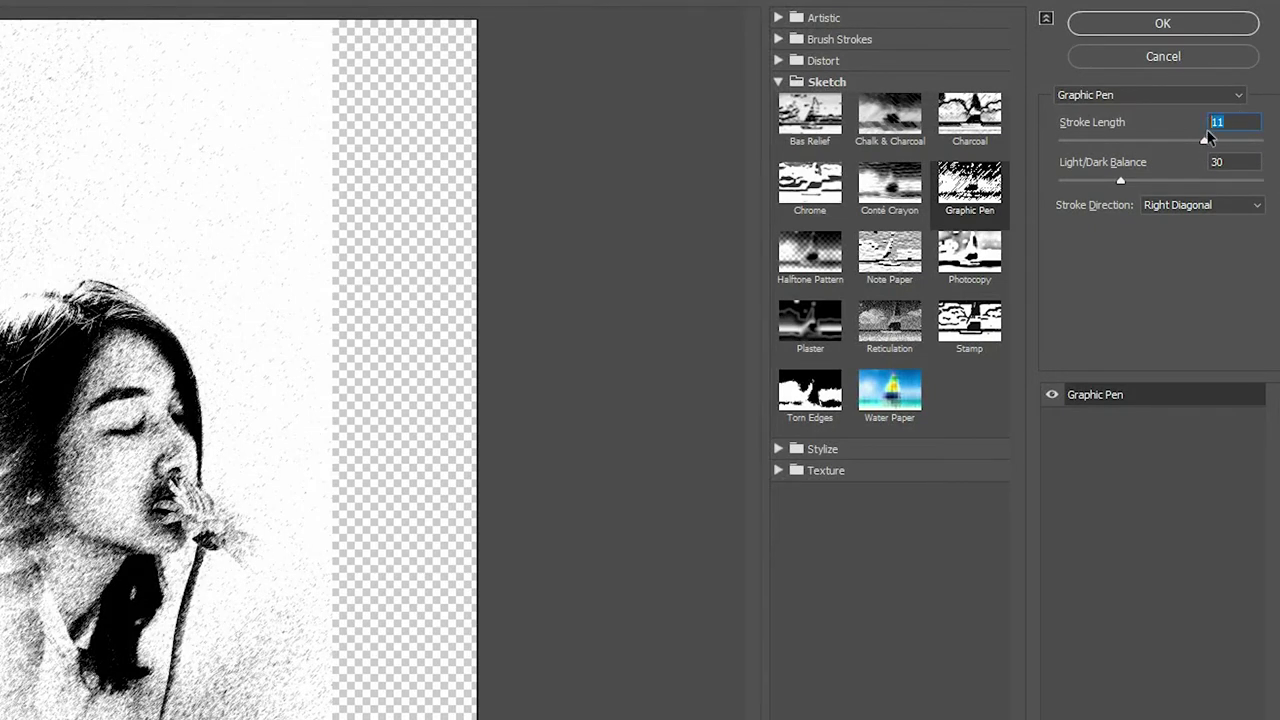
pyautogui.write('715')
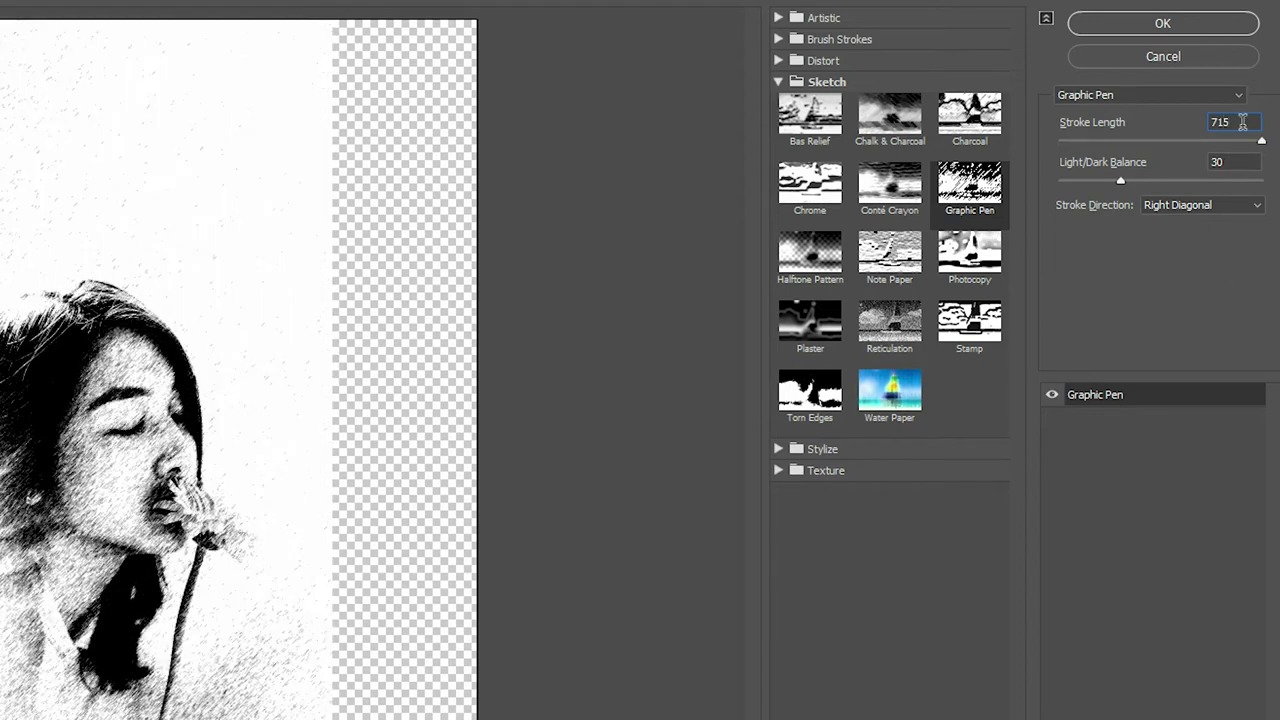
pyautogui.click(1240, 118)
pyautogui.click(1198, 126)
pyautogui.write('15')
pyautogui.doubleClick(1217, 163)
pyautogui.moveTo(1121, 179); pyautogui.dragTo(1101, 182)
# - Compare Left Diagonal, Horizontal and Vertical strokes, then apply Graphic Pen with Right Diagonal strokes
pyautogui.click(1243, 206)
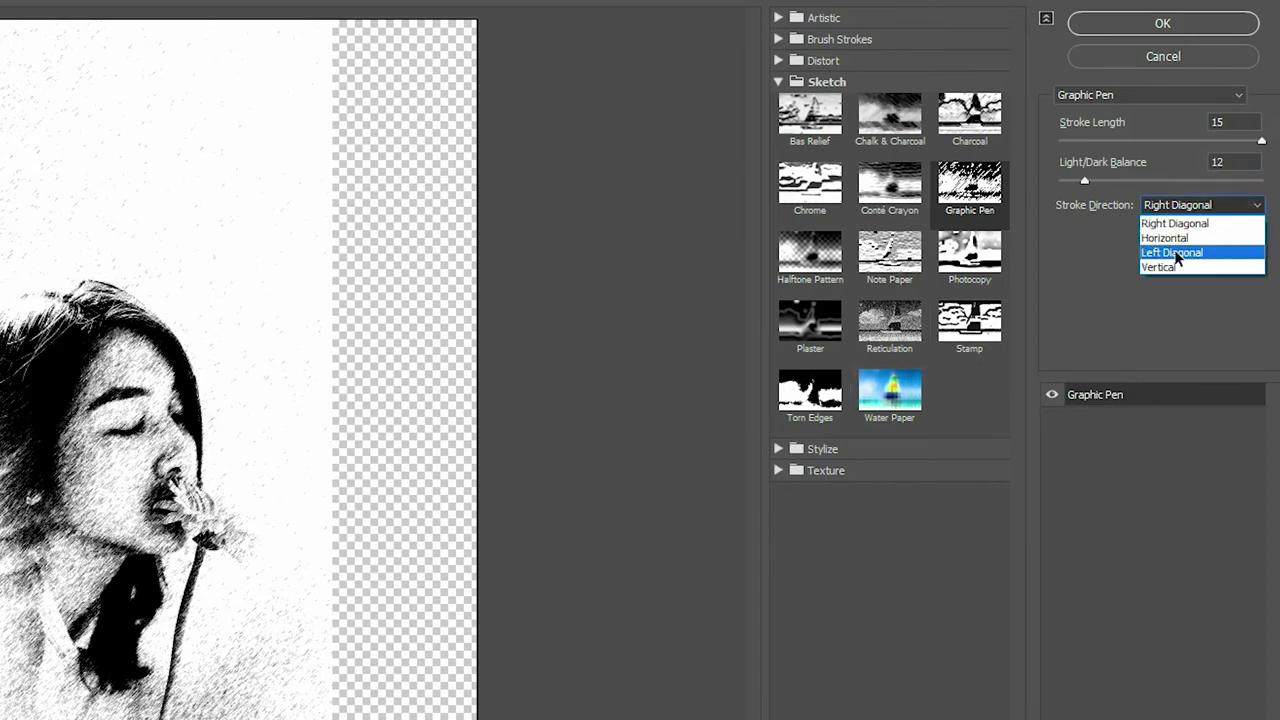
pyautogui.click(1175, 251)
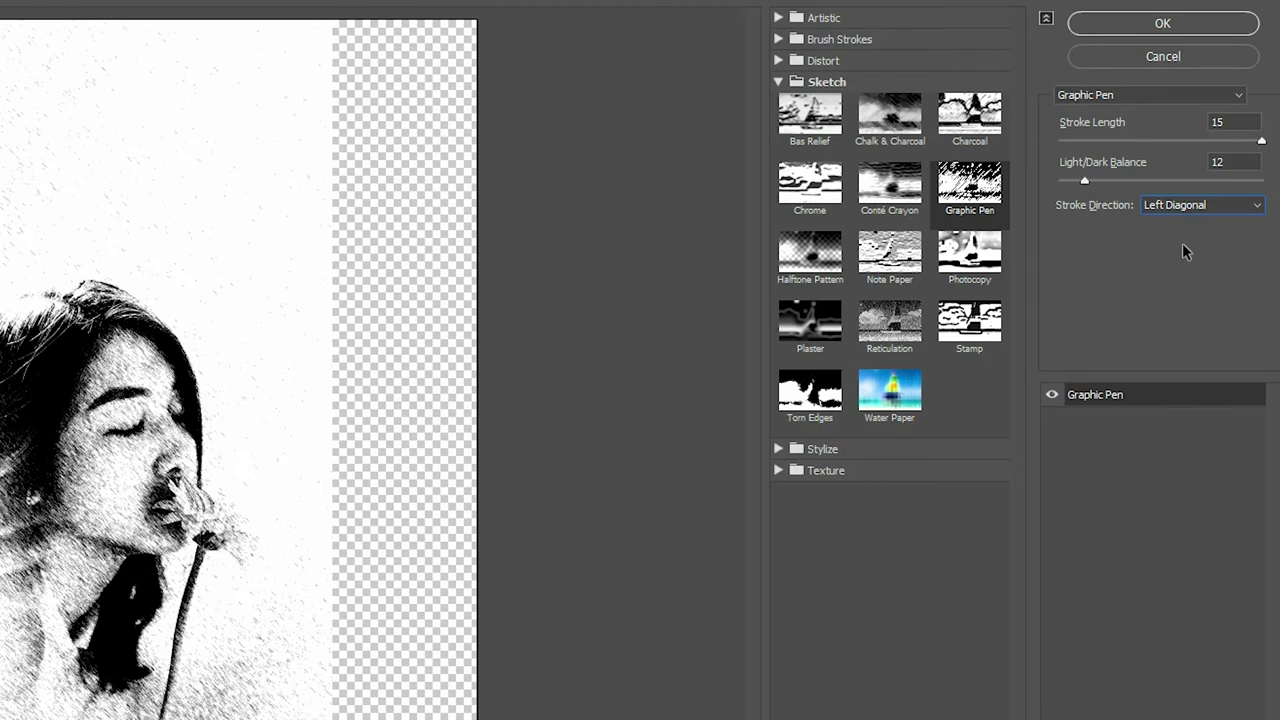
pyautogui.click(1216, 205)
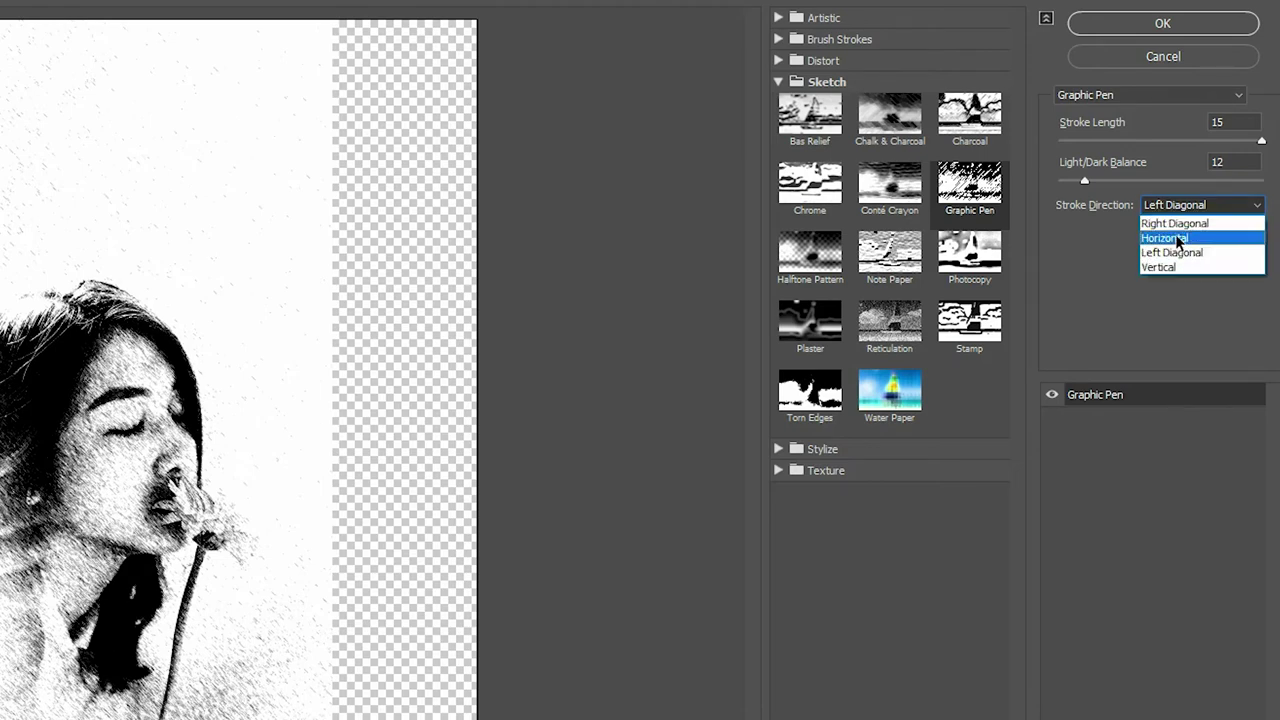
pyautogui.click(1170, 238)
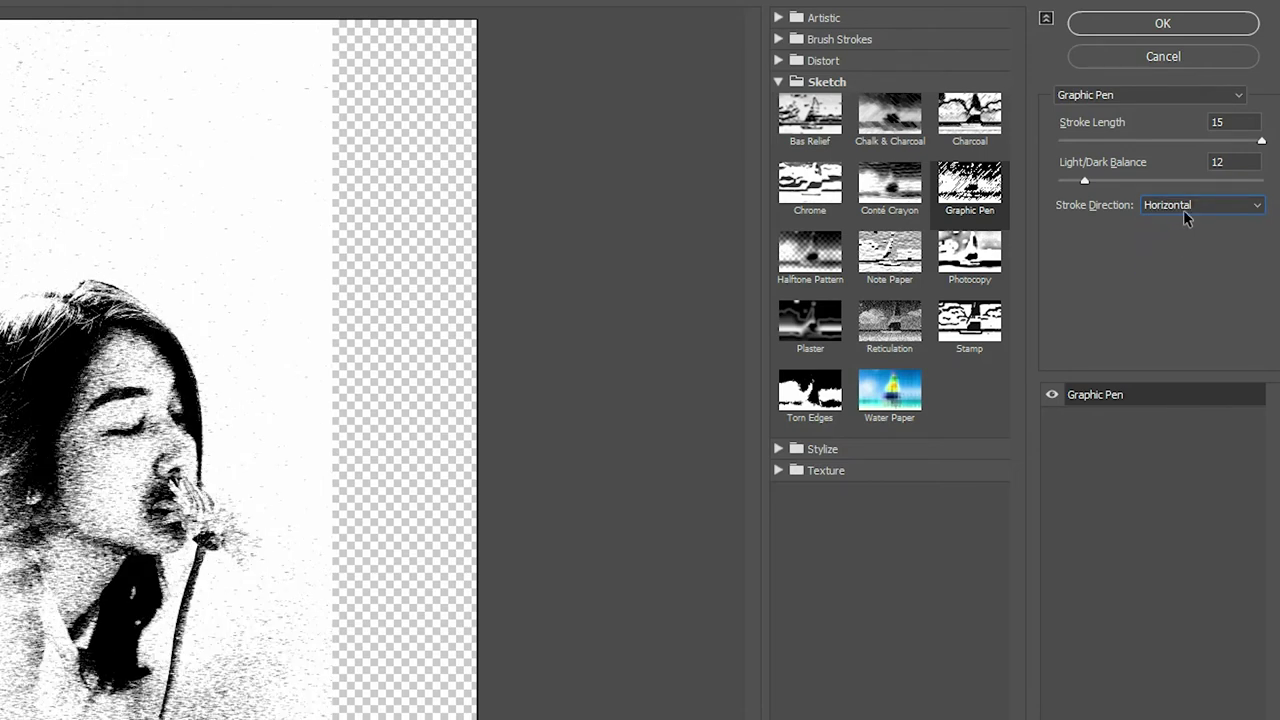
pyautogui.click(1183, 210)
pyautogui.click(1175, 263)
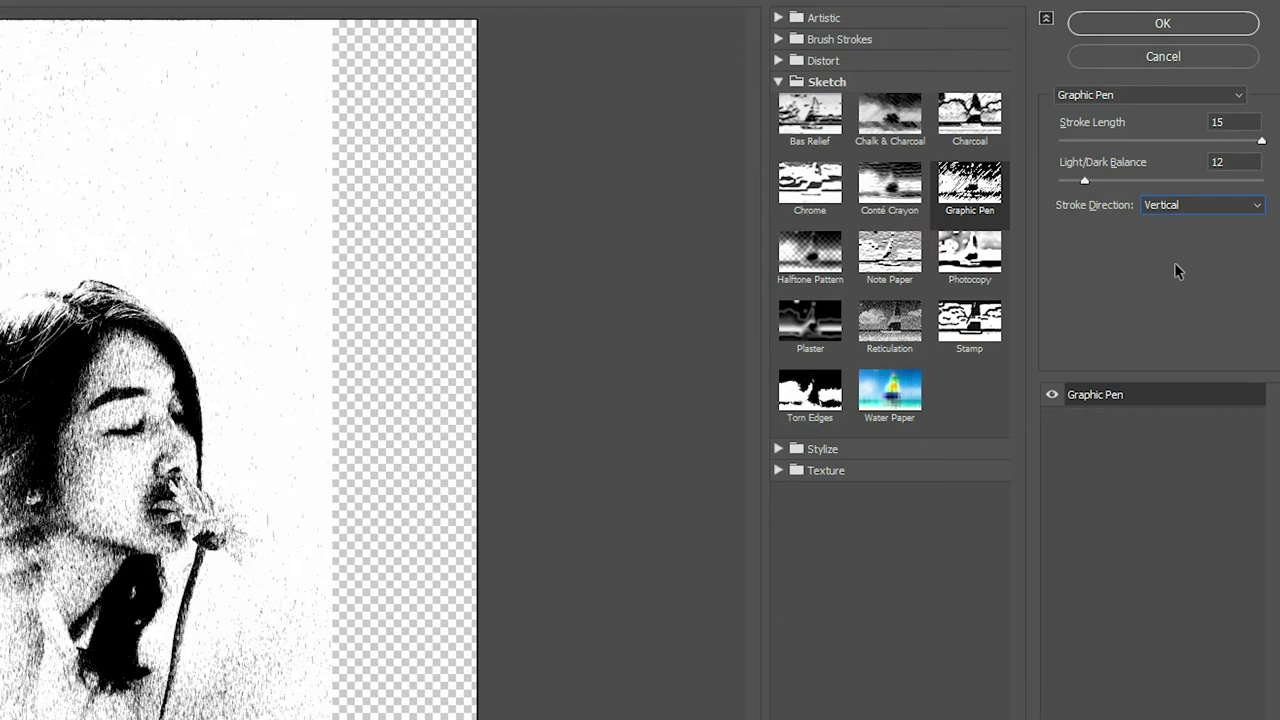
pyautogui.click(1200, 207)
pyautogui.click(1180, 224)
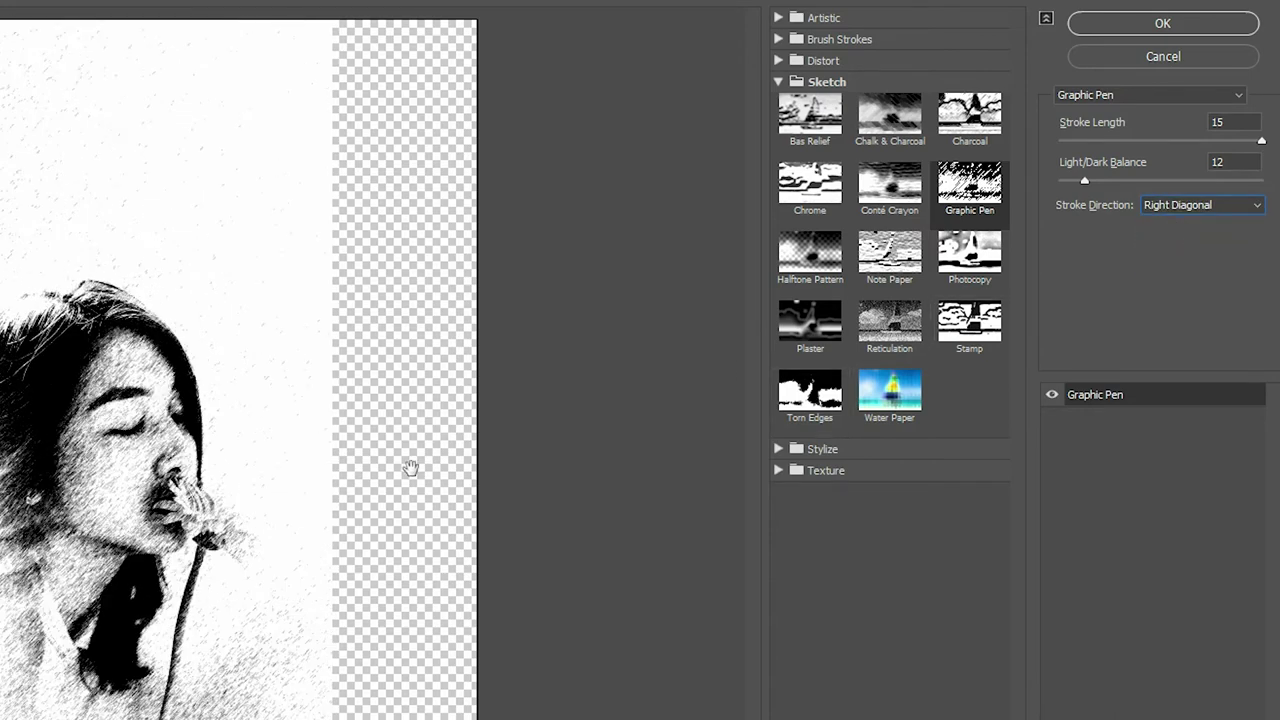
pyautogui.click(1176, 23)
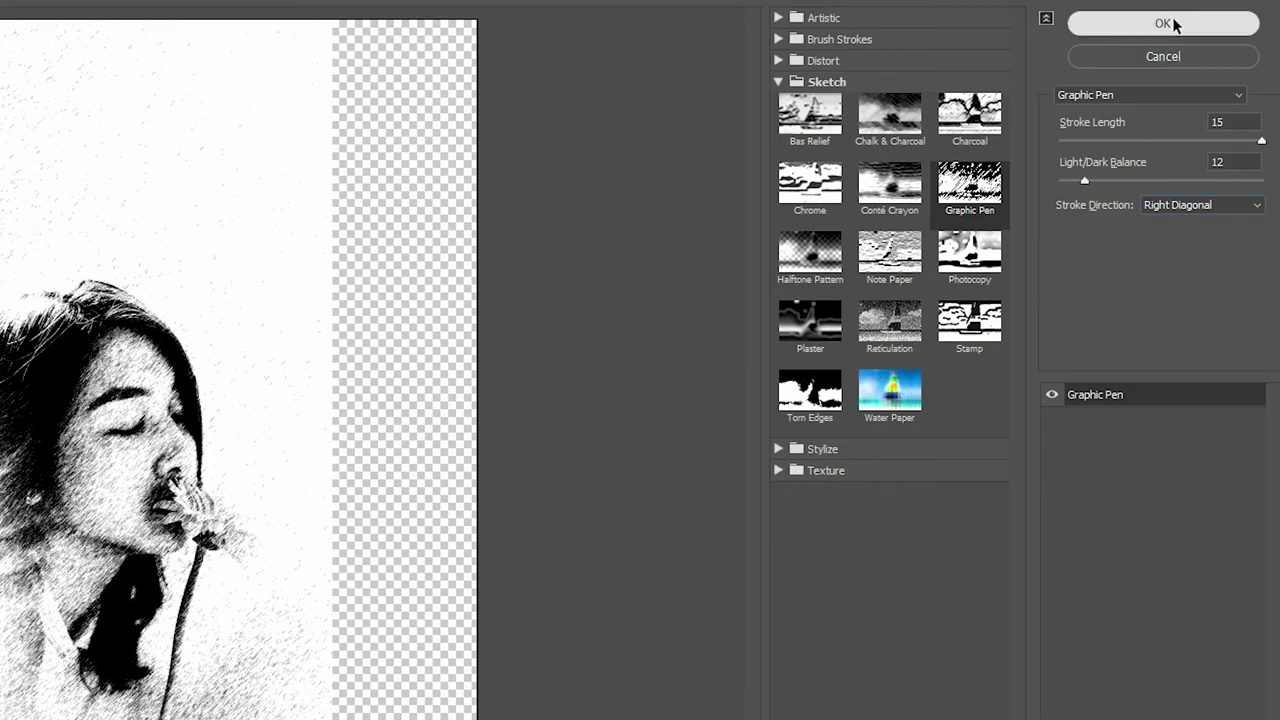
pyautogui.scroll(3, 743, 427)
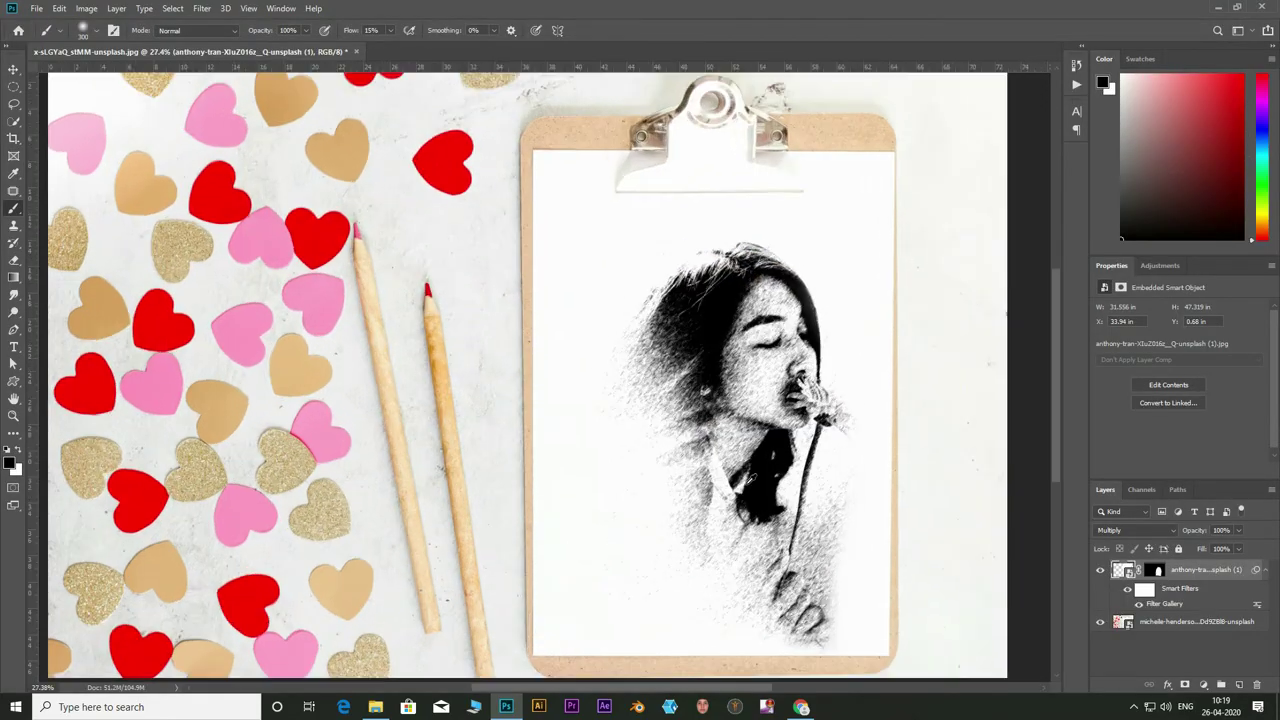
pyautogui.scroll(-1, 825, 348)
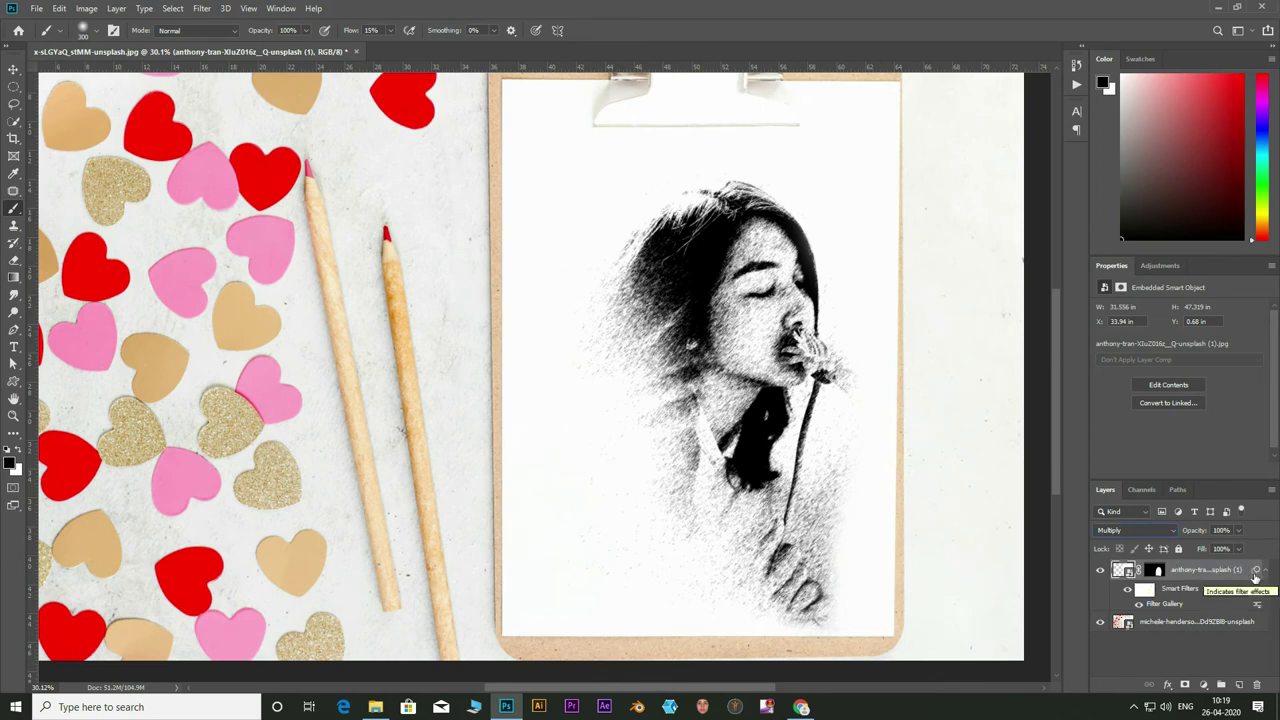
# - In the sketch layer's Blending Options, split the Underlying Layer white slider to 253/255
pyautogui.doubleClick(1252, 578)
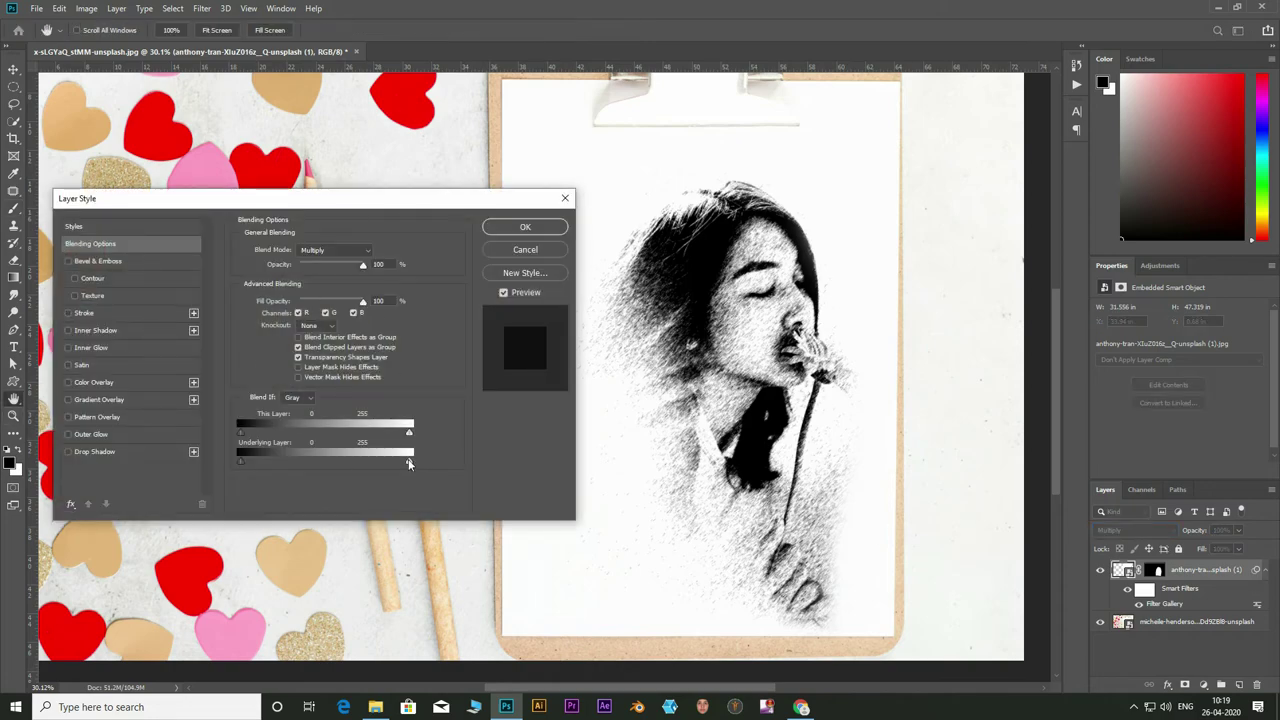
pyautogui.moveTo(408, 463); pyautogui.dragTo(407, 462)
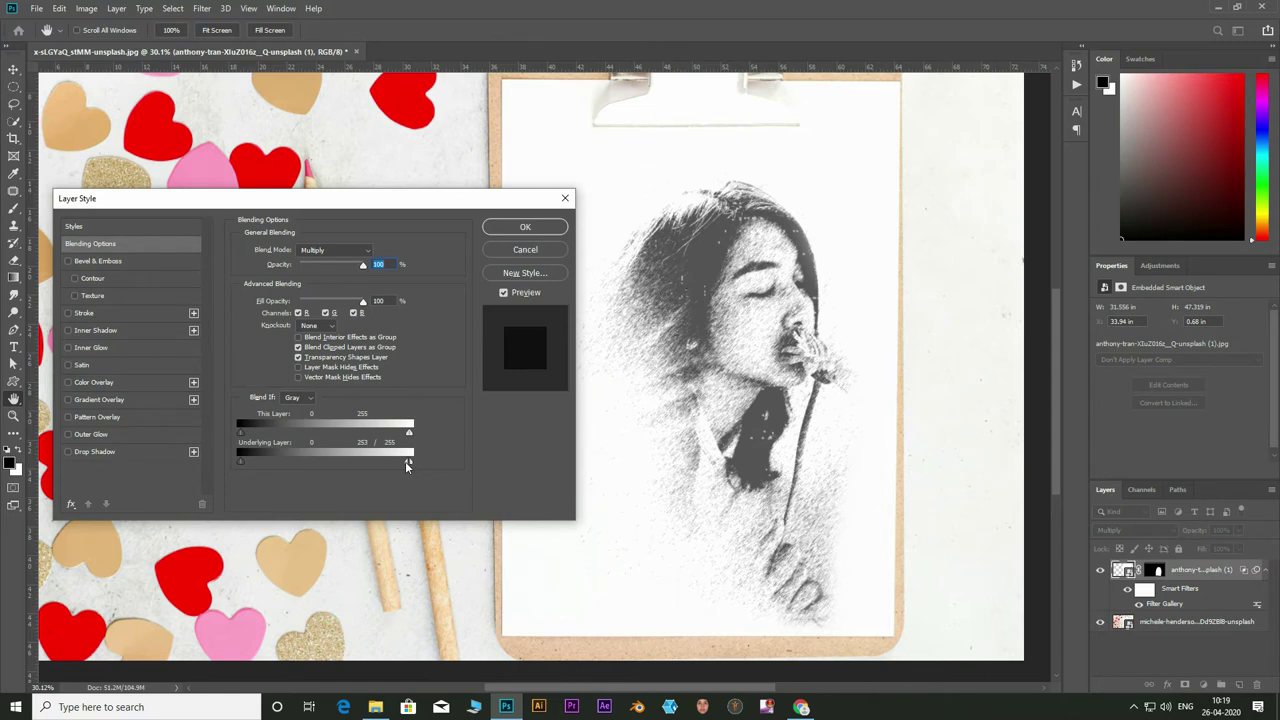
pyautogui.click(521, 226)
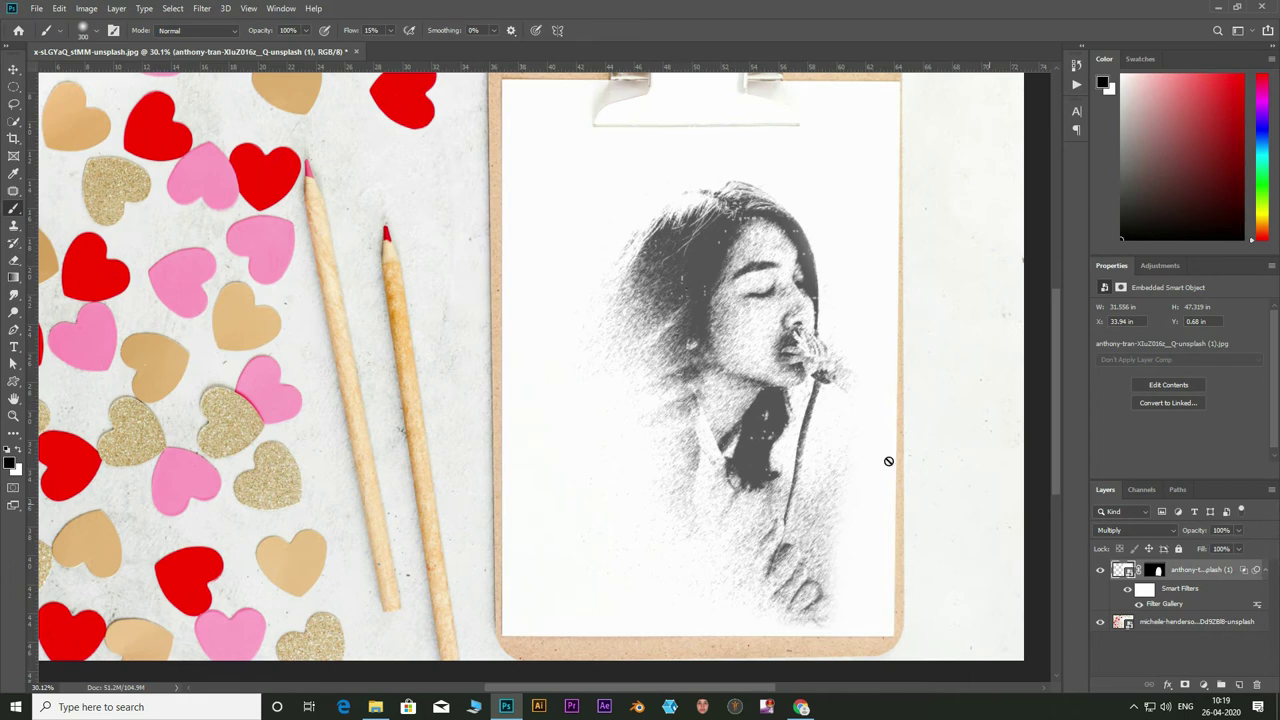
pyautogui.scroll(-1, 775, 327)
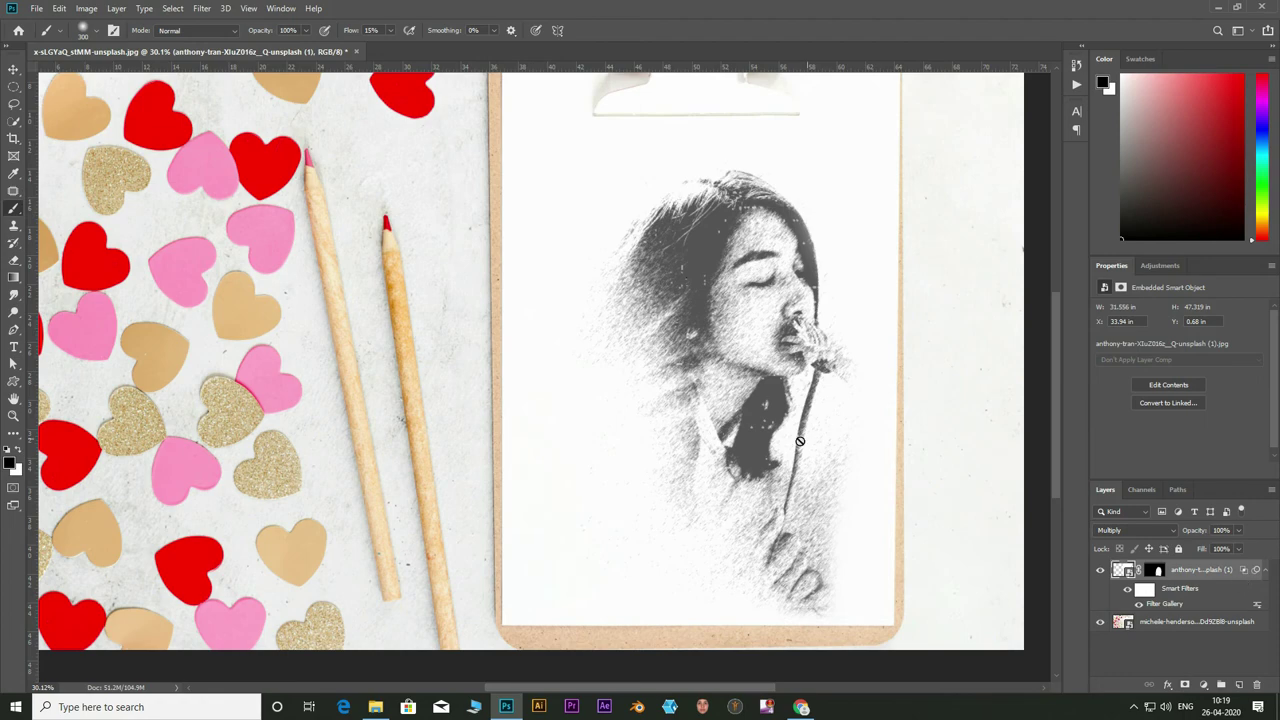
pyautogui.scroll(-3, 800, 441)
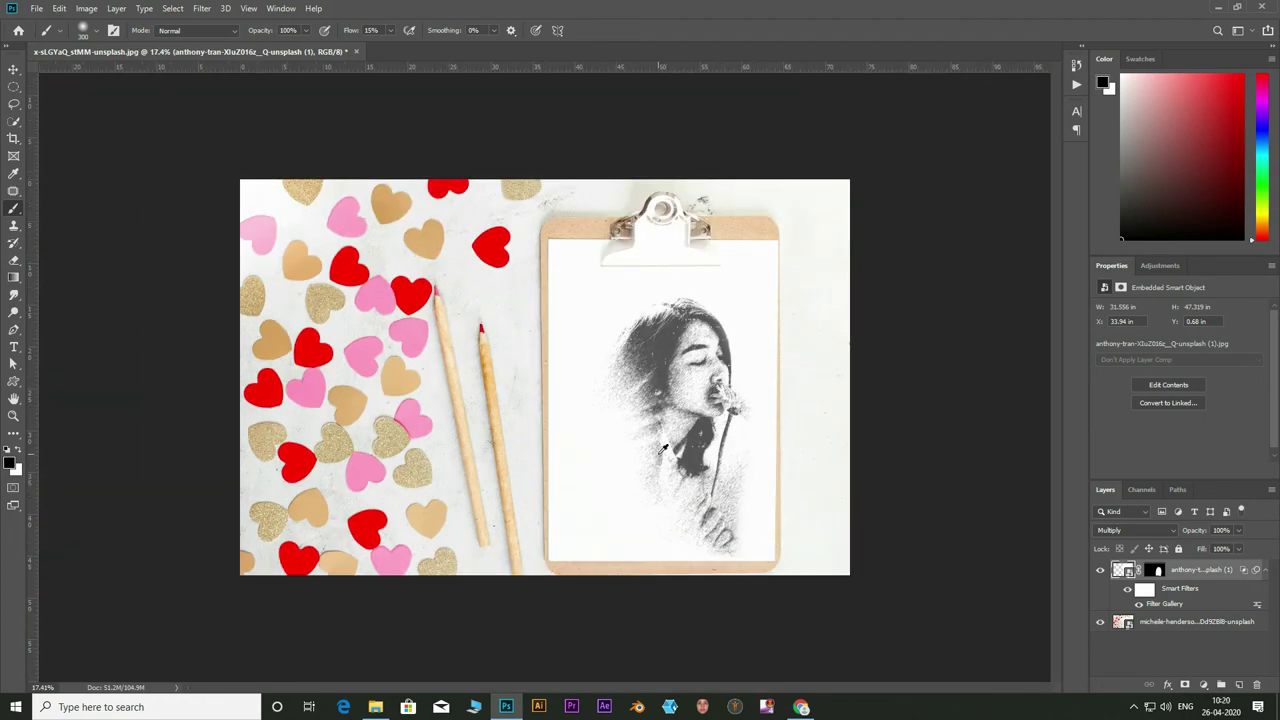
pyautogui.scroll(1, 662, 449)
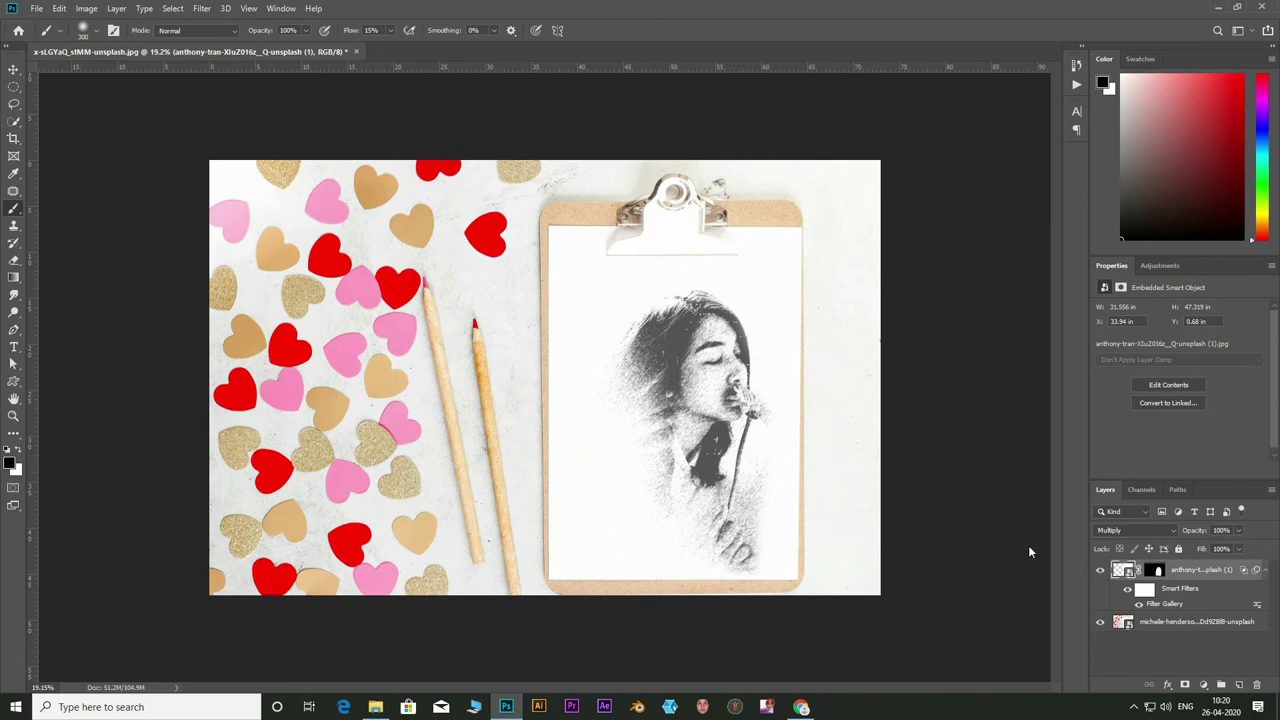
# - Free-transform the sketch: nudge it up and rotate it about -1.90° to match the clipboard tilt
pyautogui.hotkey('ctrl', 't')
pyautogui.click(673, 272)
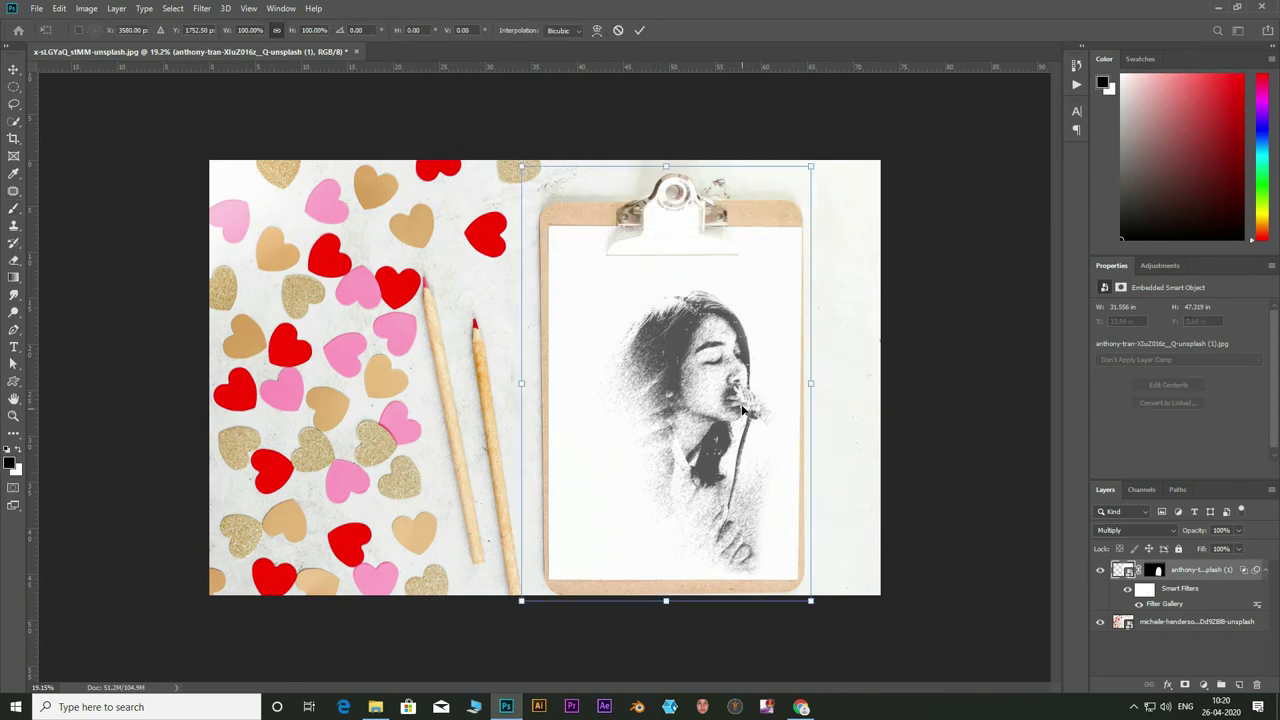
pyautogui.moveTo(742, 408); pyautogui.dragTo(740, 390)
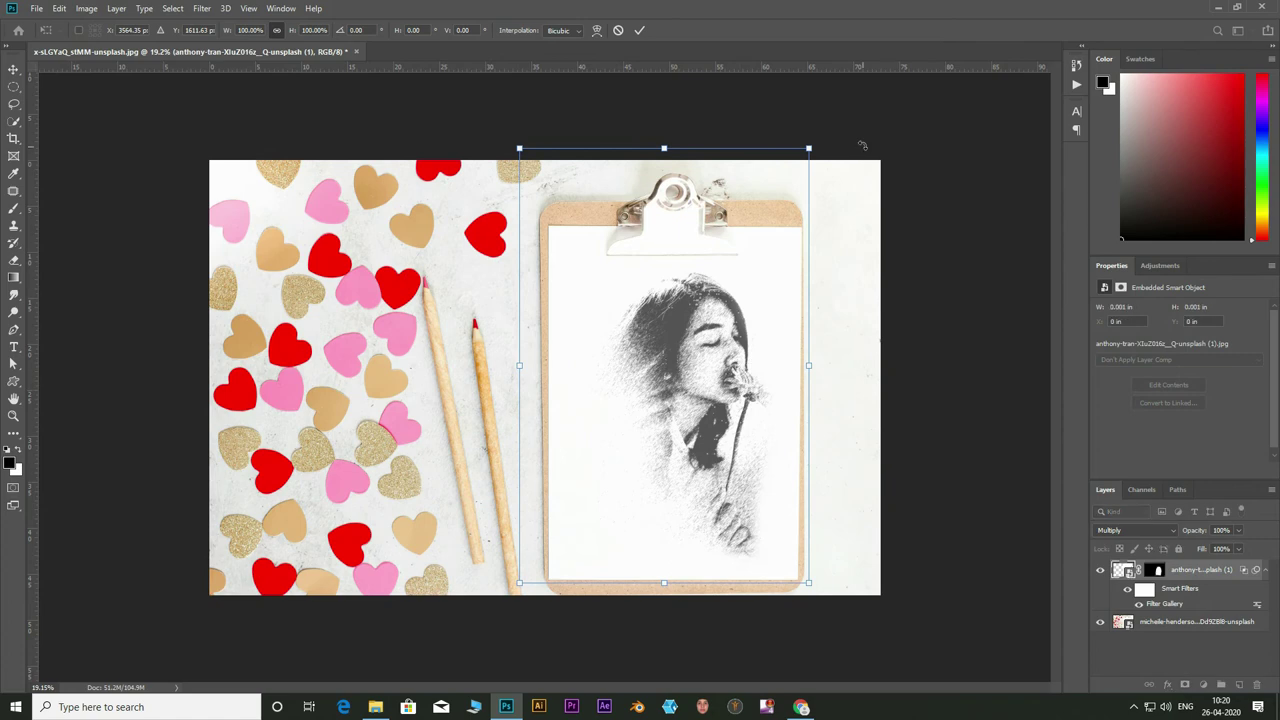
pyautogui.moveTo(833, 136); pyautogui.dragTo(829, 114)
pyautogui.moveTo(757, 283); pyautogui.dragTo(747, 286)
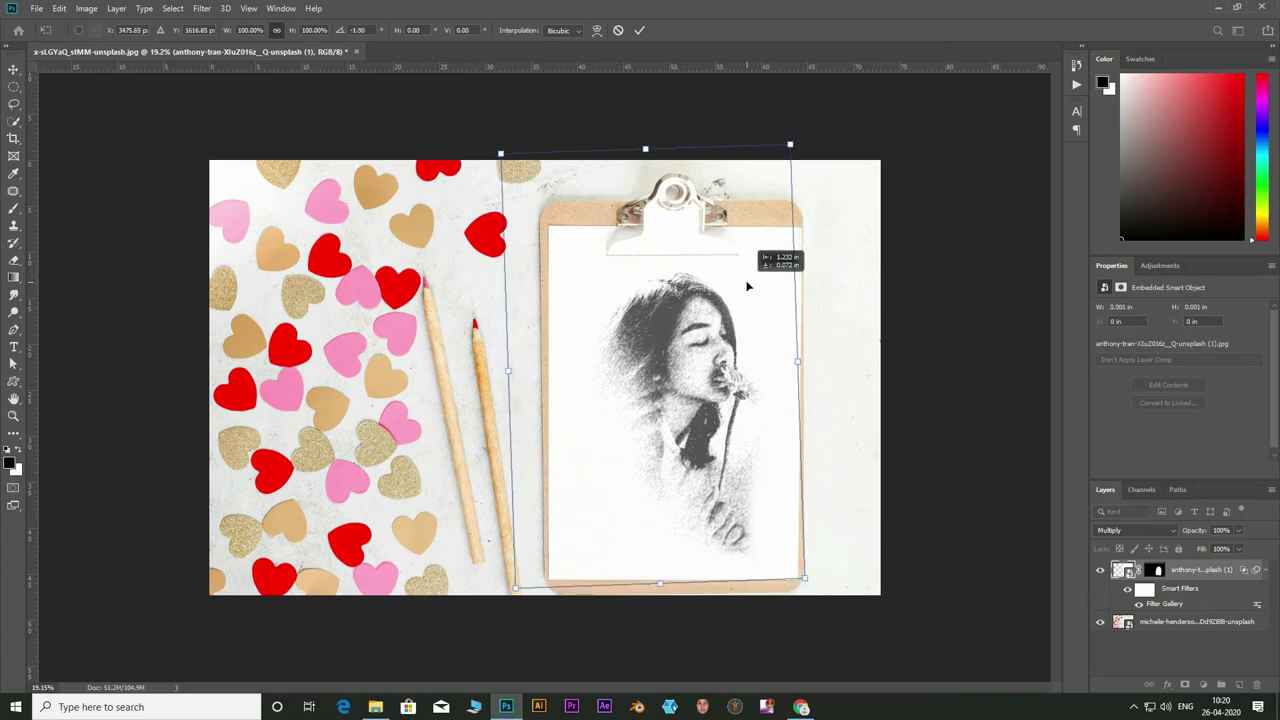
pyautogui.click(640, 30)
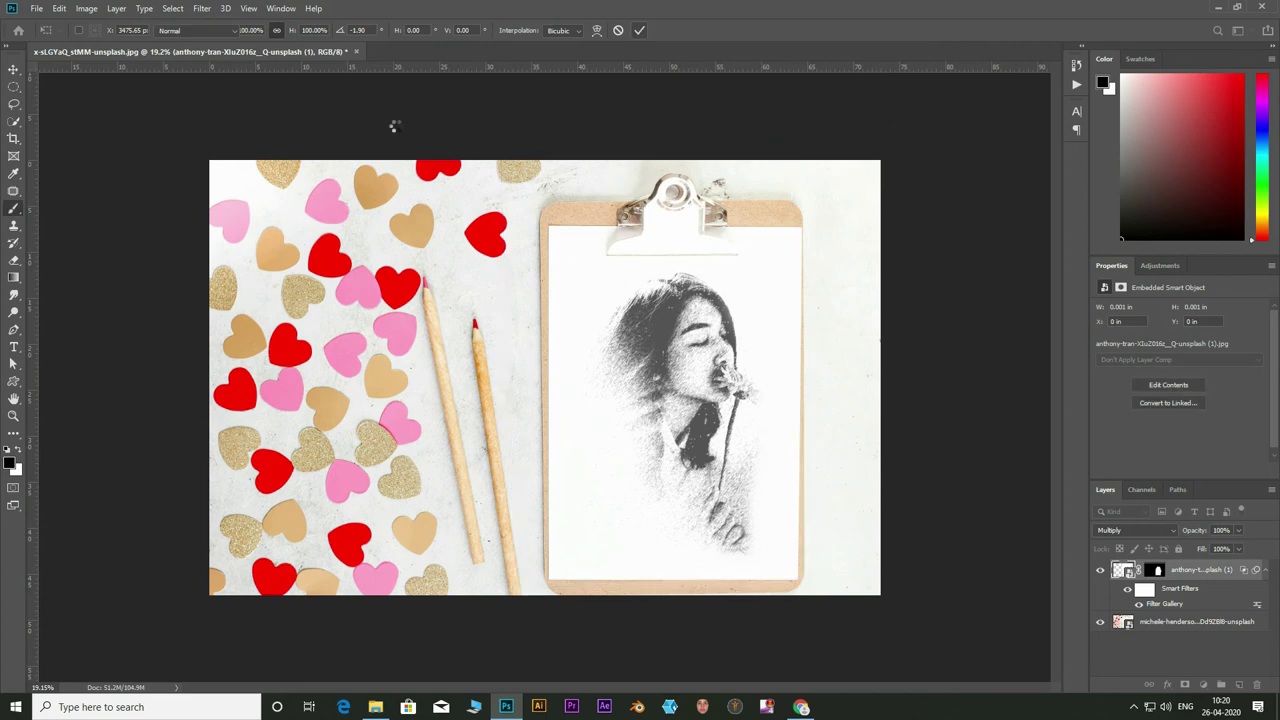
# - Apply a Gaussian Blur with a 0.4-pixel radius to the sketch layer
pyautogui.click(202, 8)
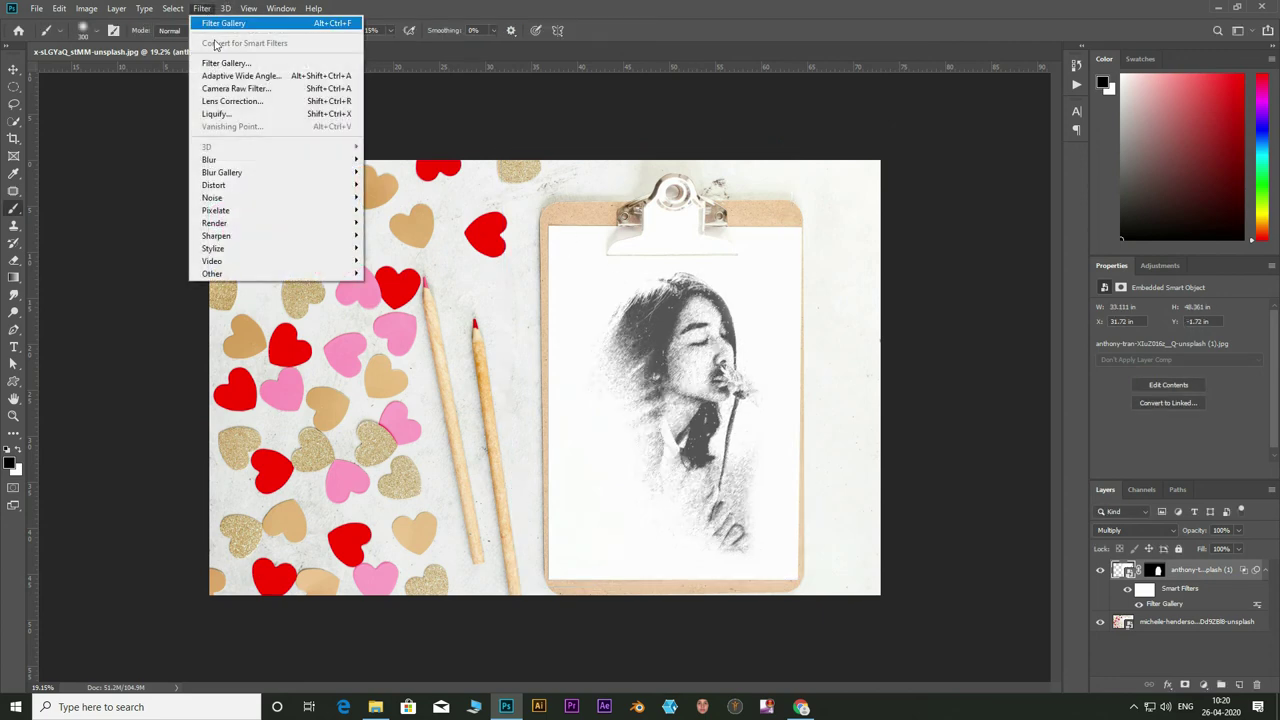
pyautogui.moveTo(259, 162)
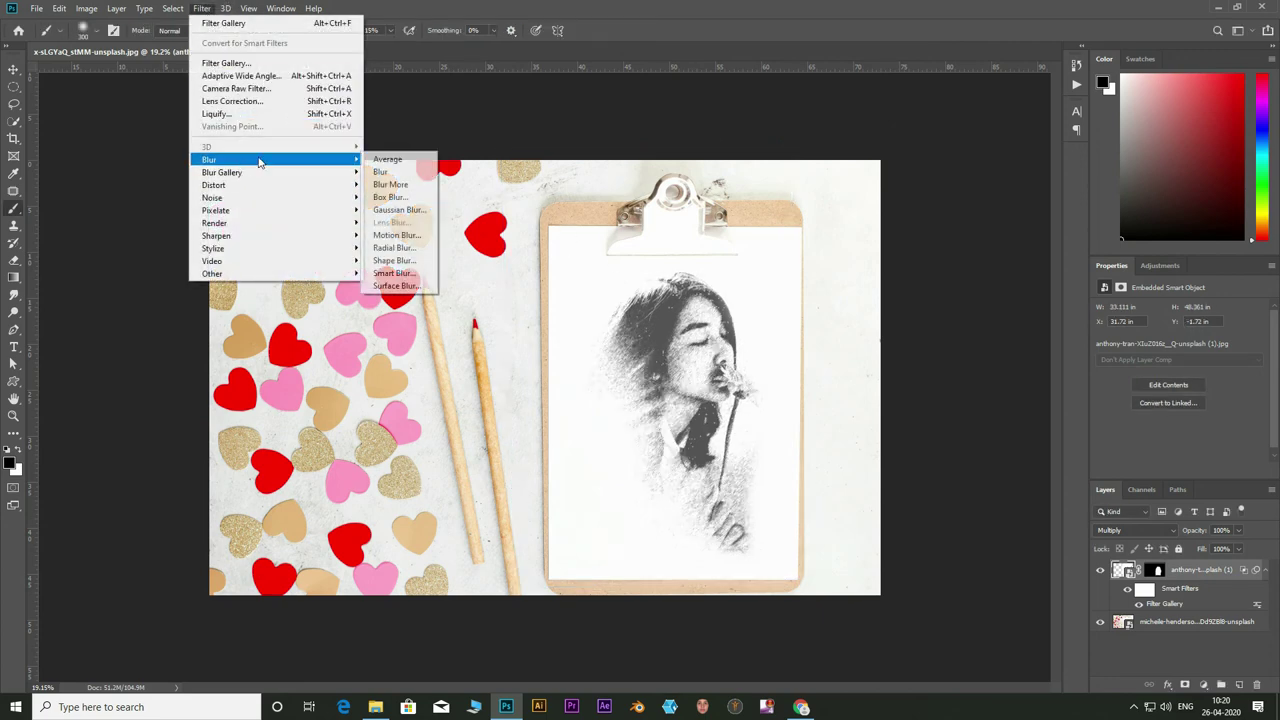
pyautogui.click(405, 210)
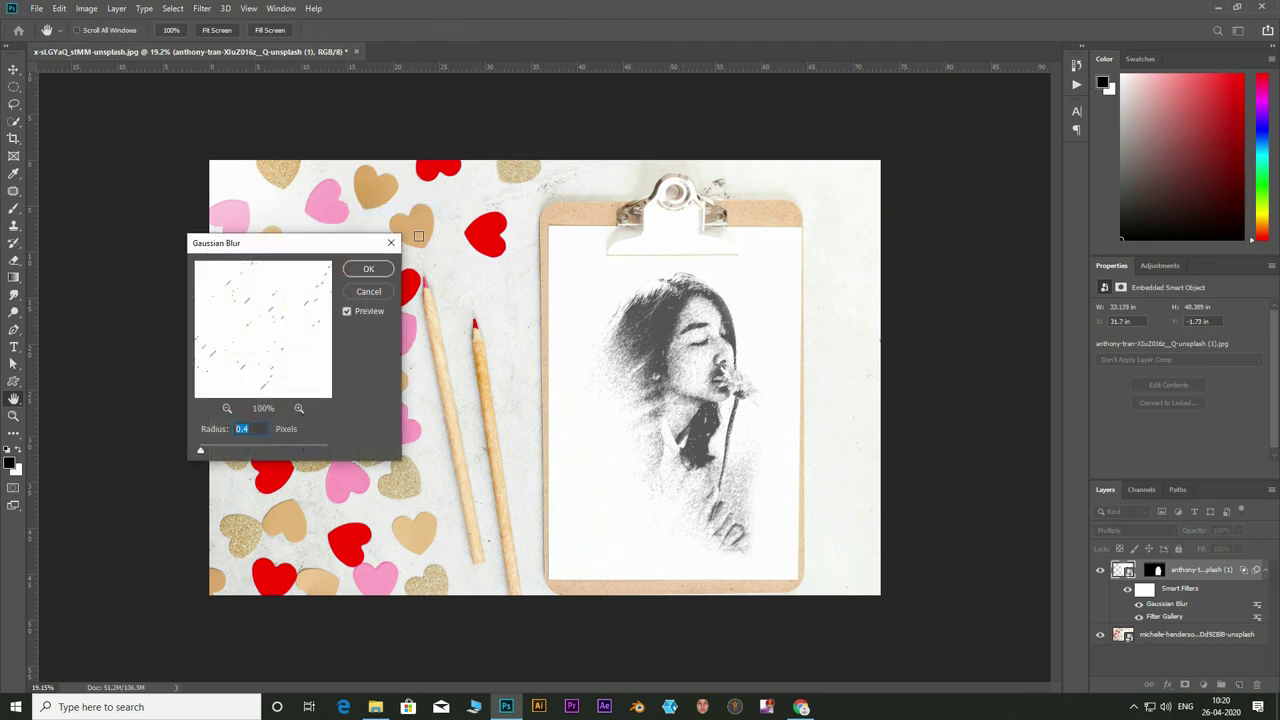
pyautogui.click(368, 269)
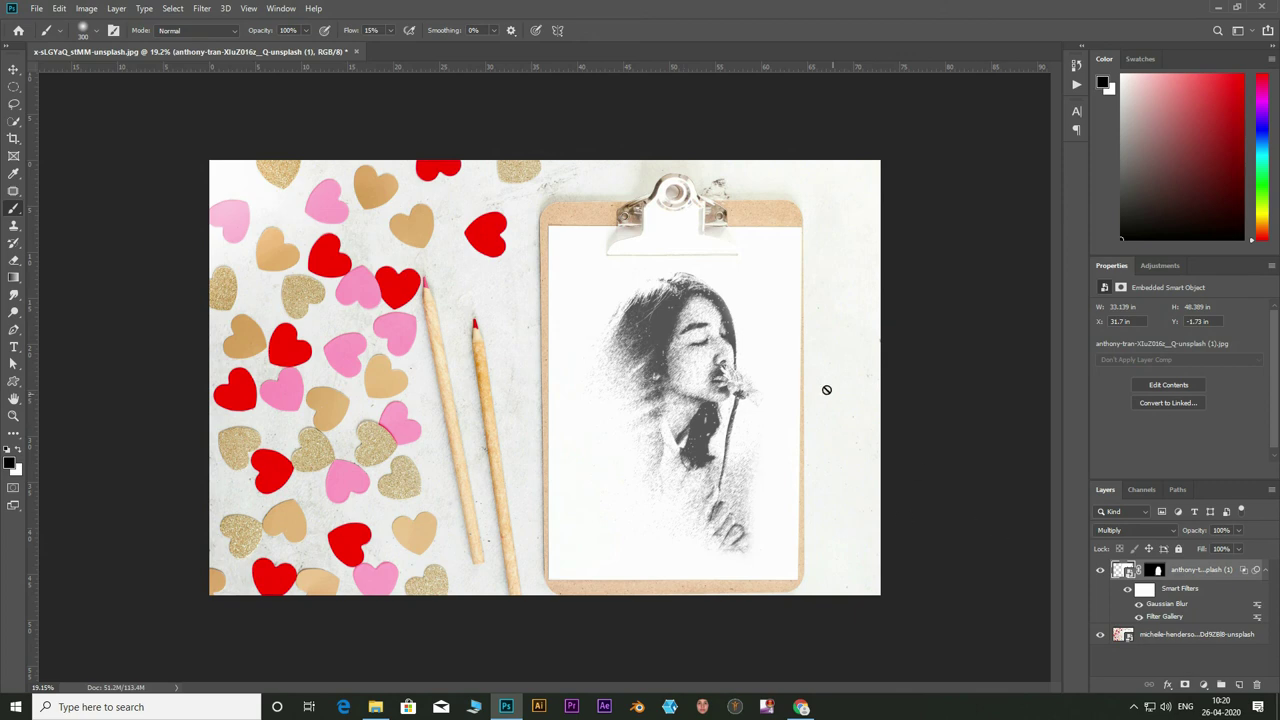